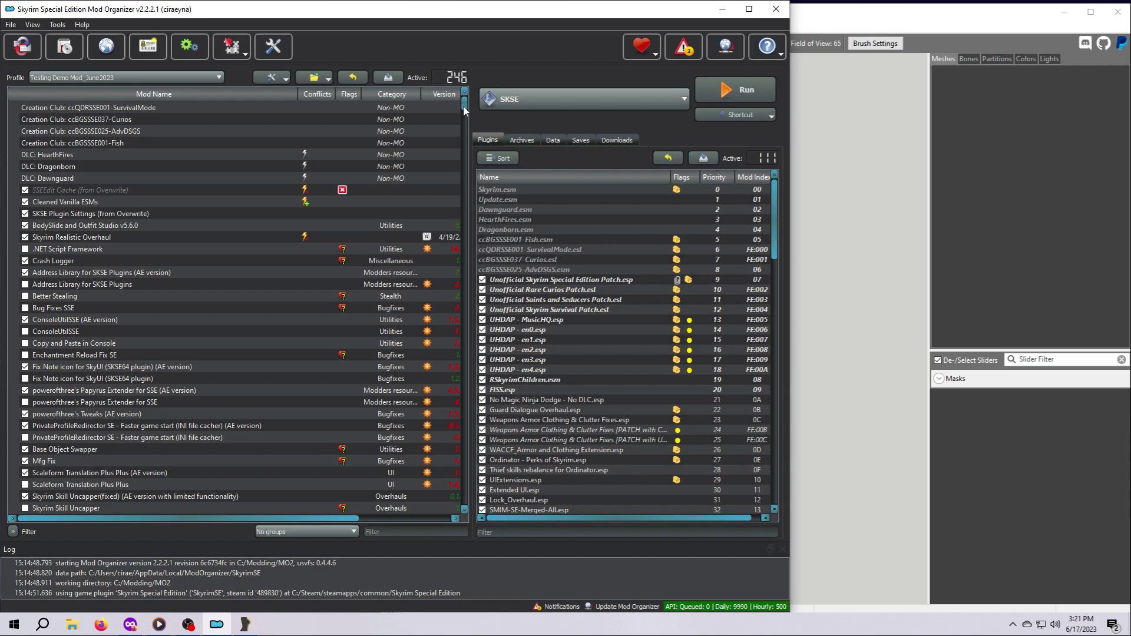
# Show the file tree of Simply for Practice (v1.0): meshes, textures, meta.ini, README.txt and the esp
pyautogui.moveTo(463, 111); pyautogui.dragTo(451, 501)
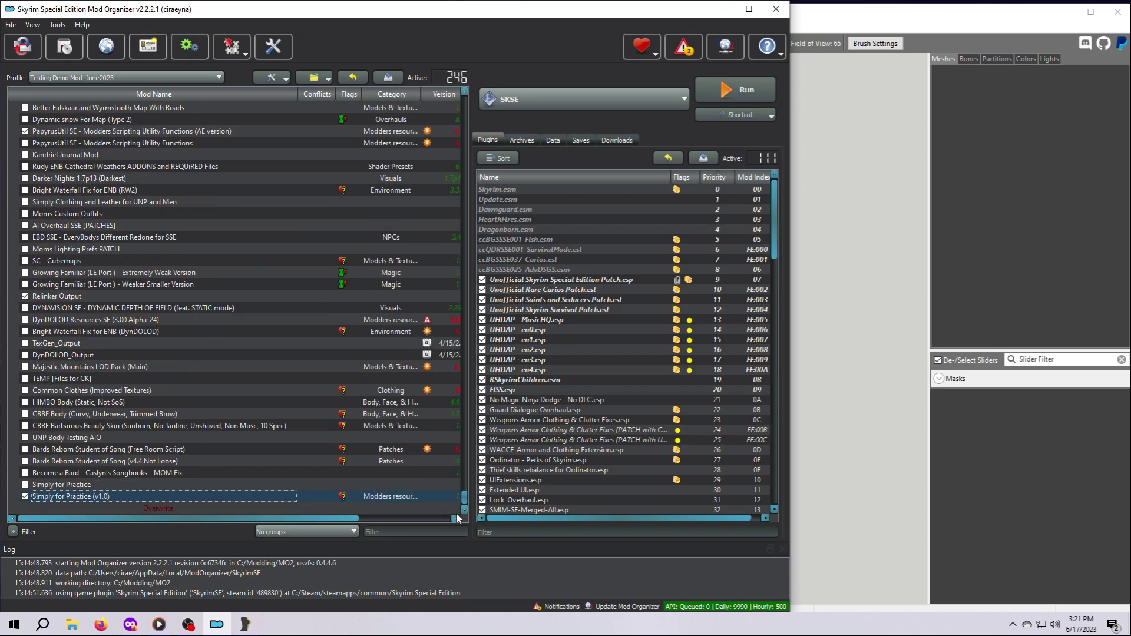
pyautogui.doubleClick(97, 496)
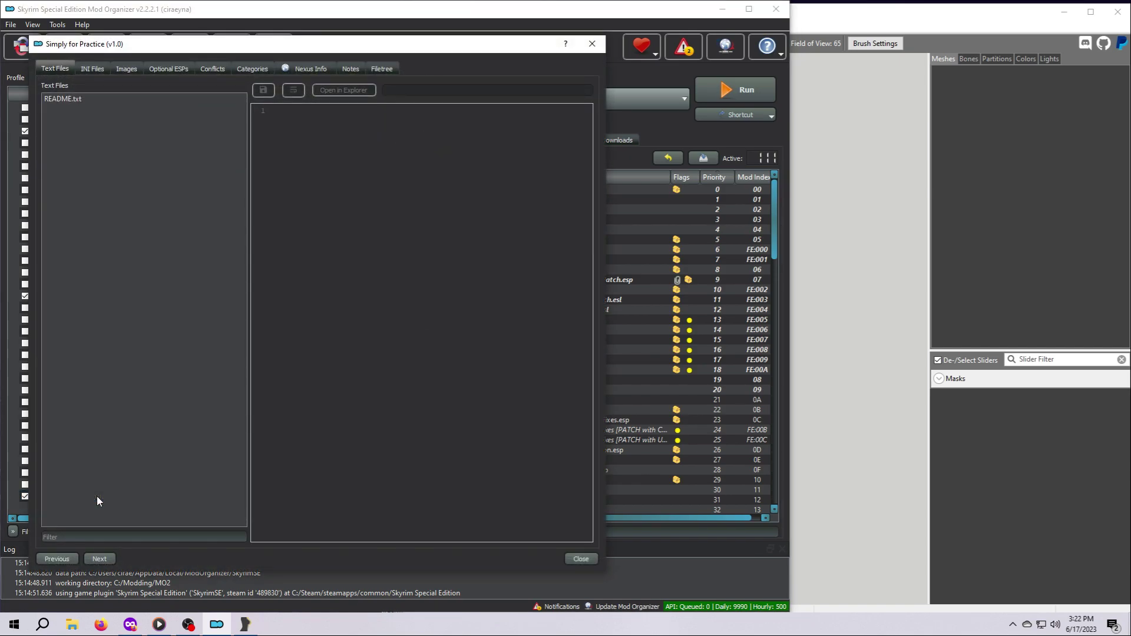
pyautogui.click(383, 69)
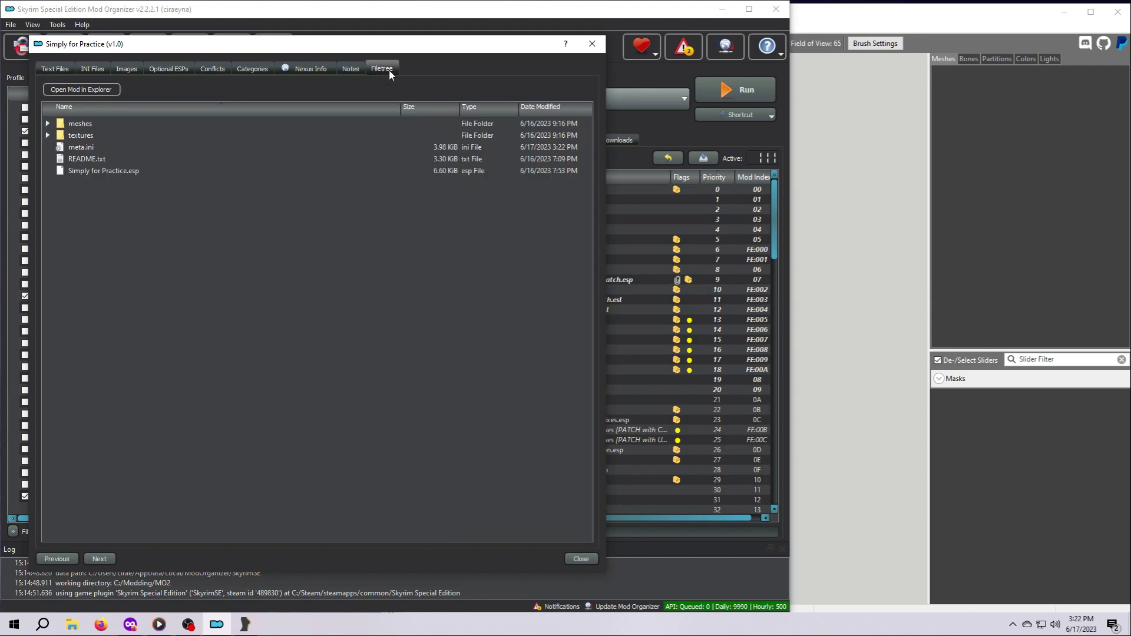
# Open the mod's folder in File Explorer and pin the MO2 mods folder to Quick access
pyautogui.click(87, 90)
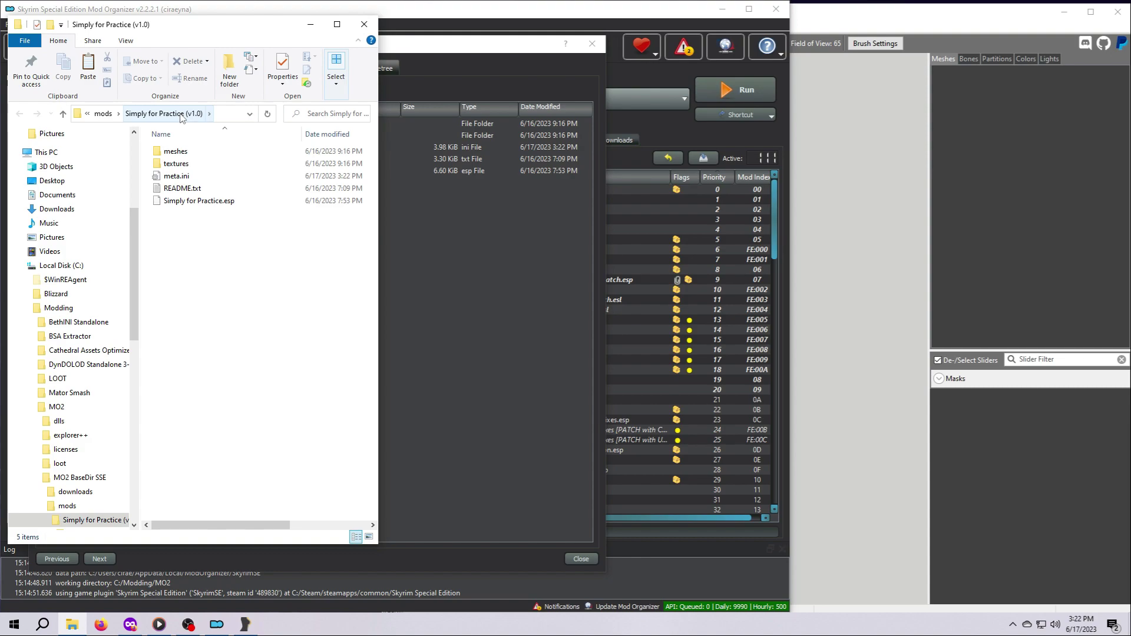
pyautogui.click(103, 114)
pyautogui.click(151, 114)
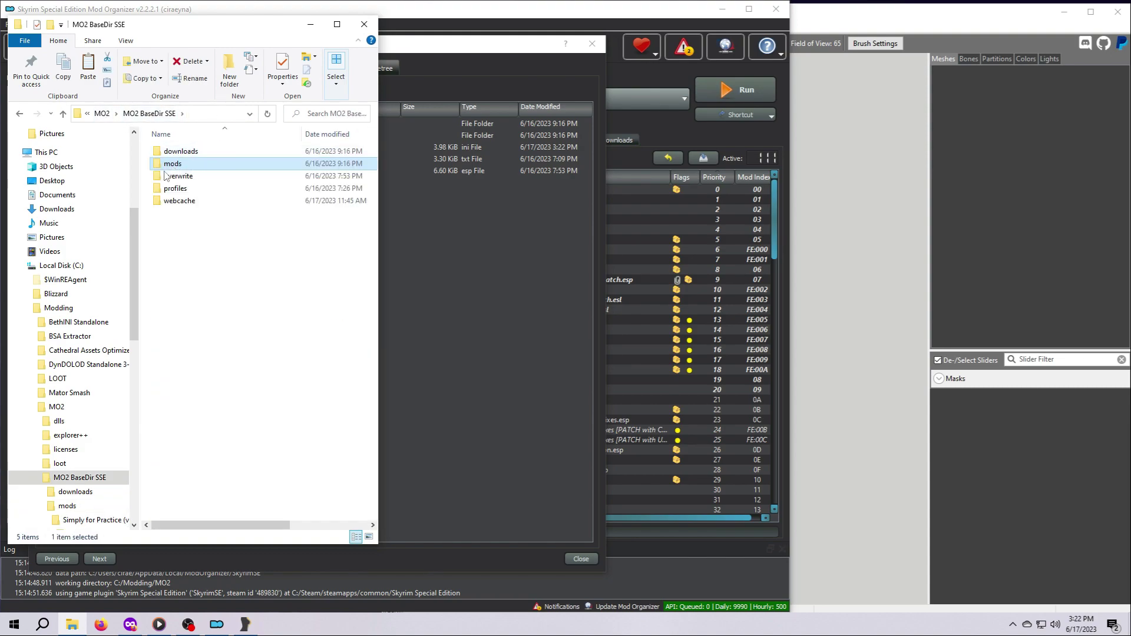
pyautogui.scroll(5, 53, 283)
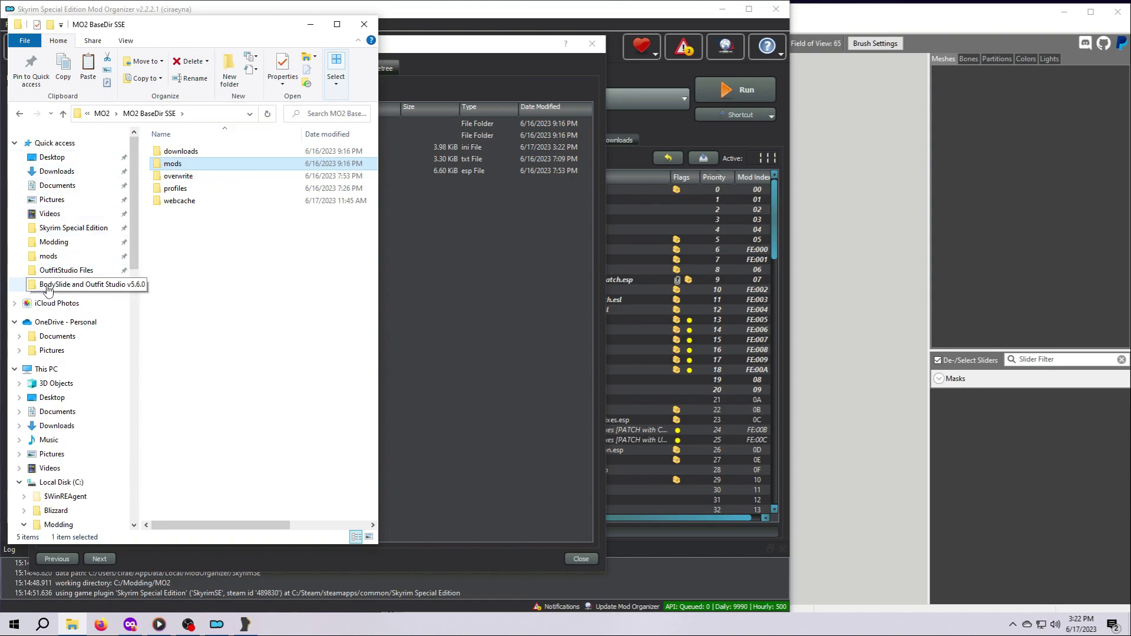
pyautogui.rightClick(185, 168)
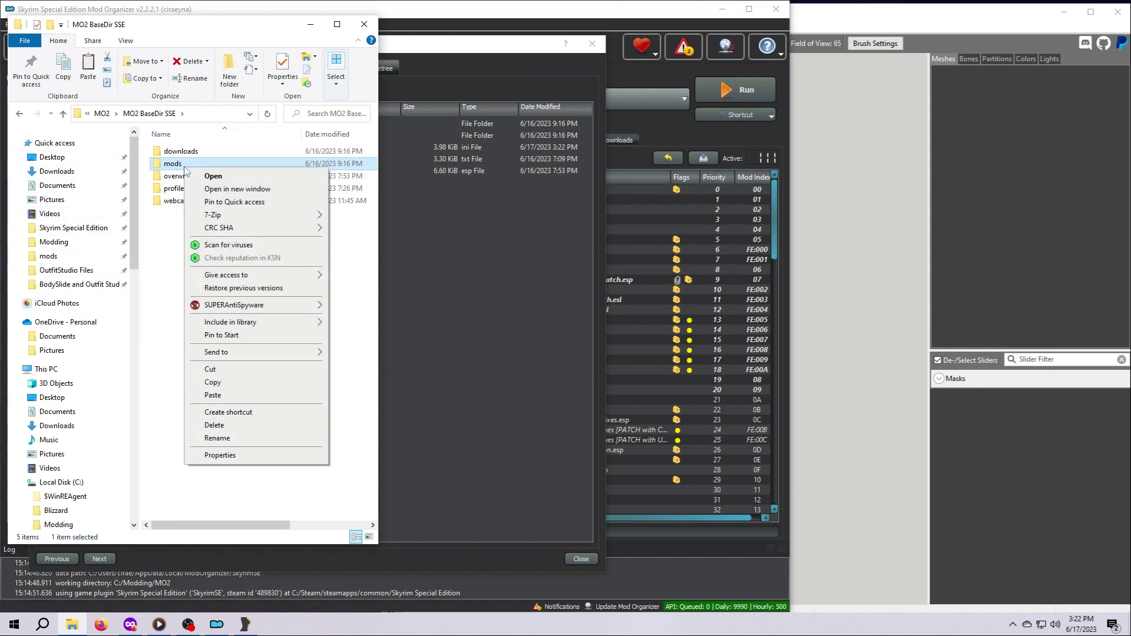
pyautogui.click(238, 207)
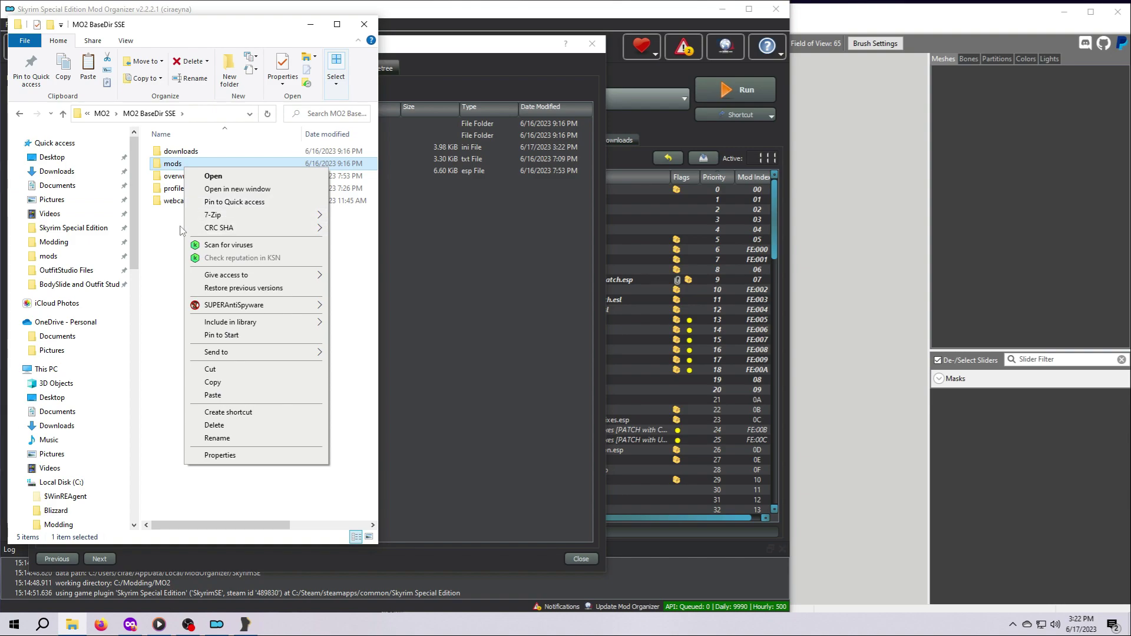
# From the pinned mods entry, open the Simply for Practice (v1.0) folder
pyautogui.rightClick(56, 260)
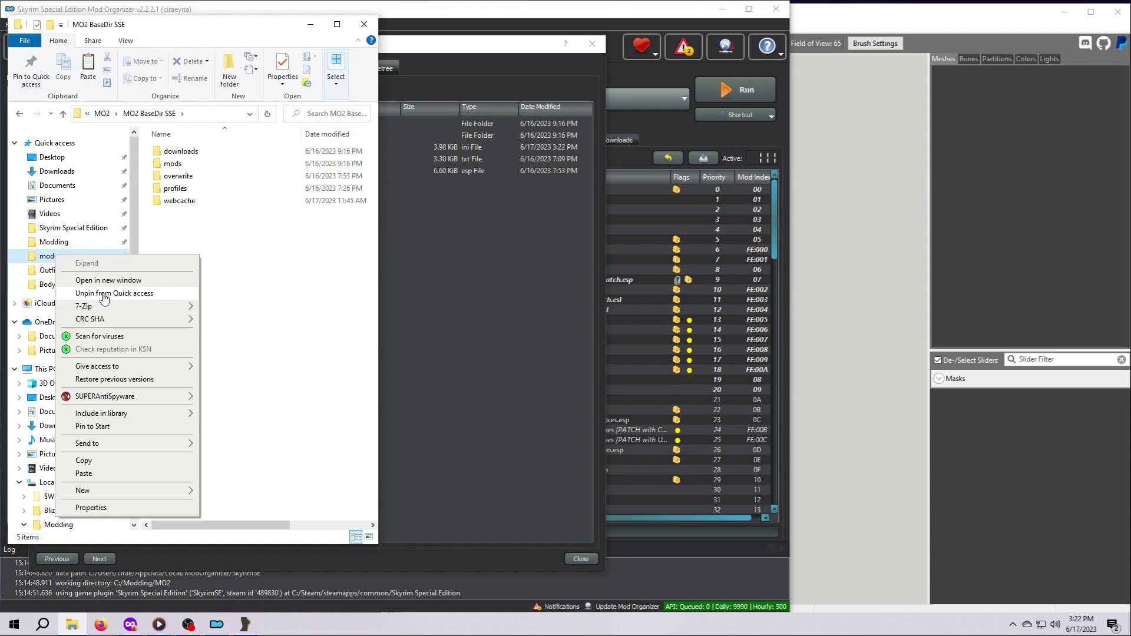
pyautogui.click(264, 292)
pyautogui.click(70, 259)
pyautogui.doubleClick(185, 155)
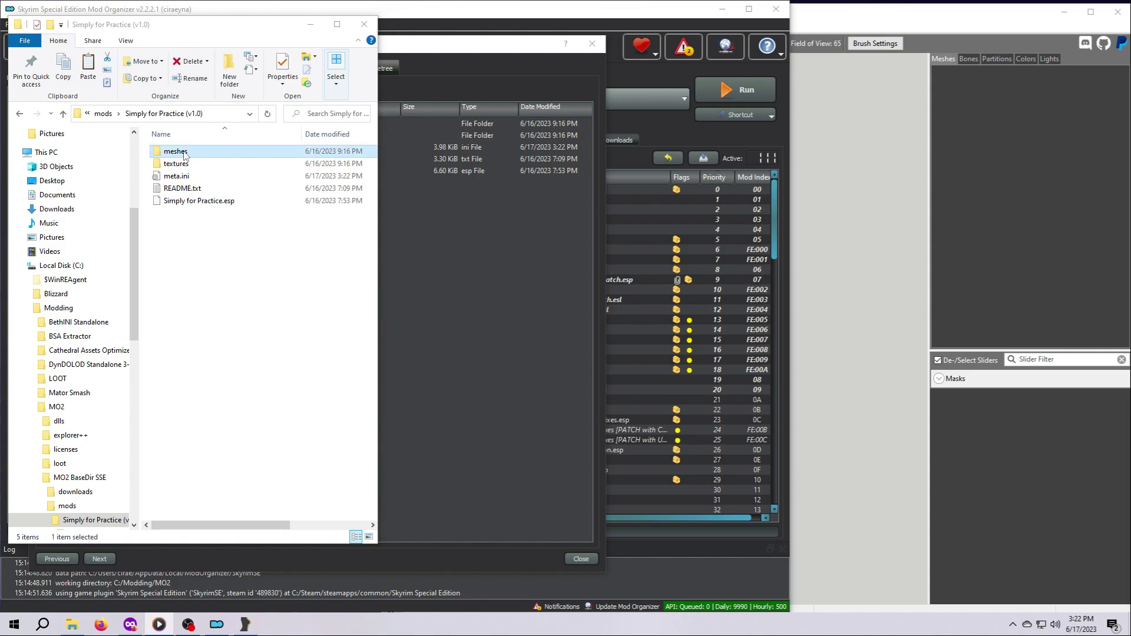
# Open the mod's meshes/simply_clothes/demo folder
pyautogui.doubleClick(184, 154)
pyautogui.doubleClick(184, 154)
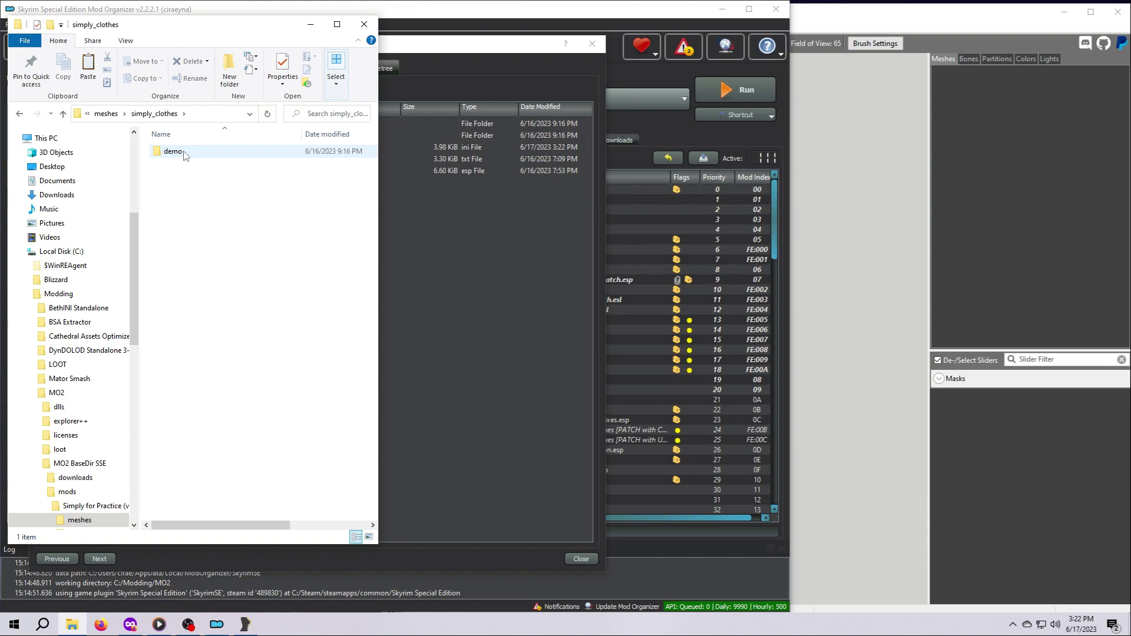
pyautogui.doubleClick(184, 155)
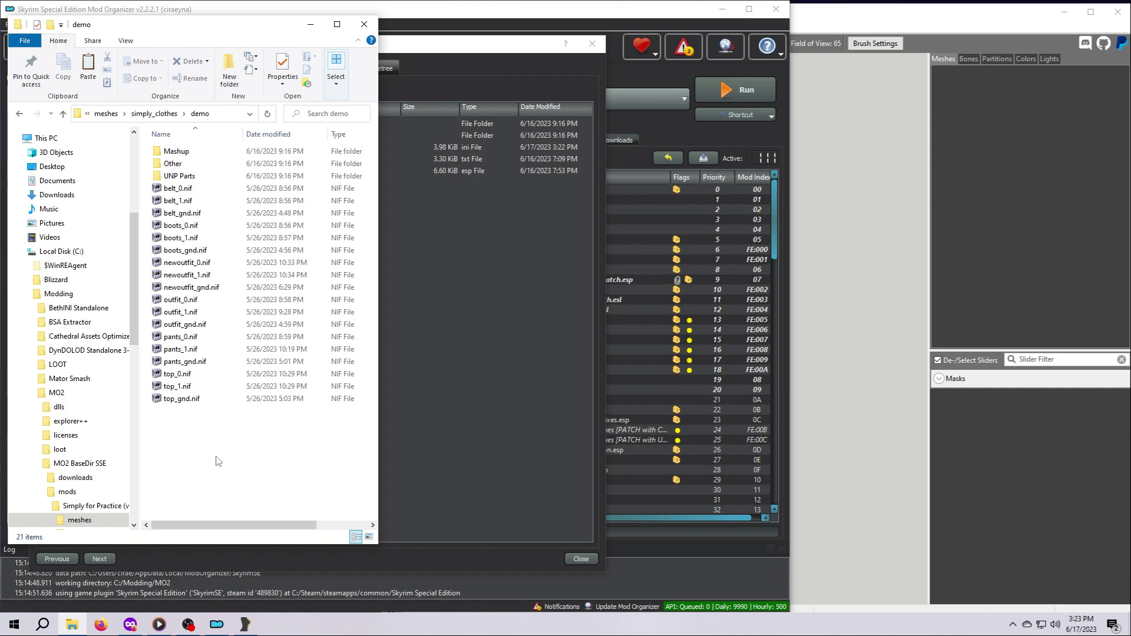
# Preview top_0.nif in NifSkope, orbiting to see its back, then close it
pyautogui.doubleClick(186, 374)
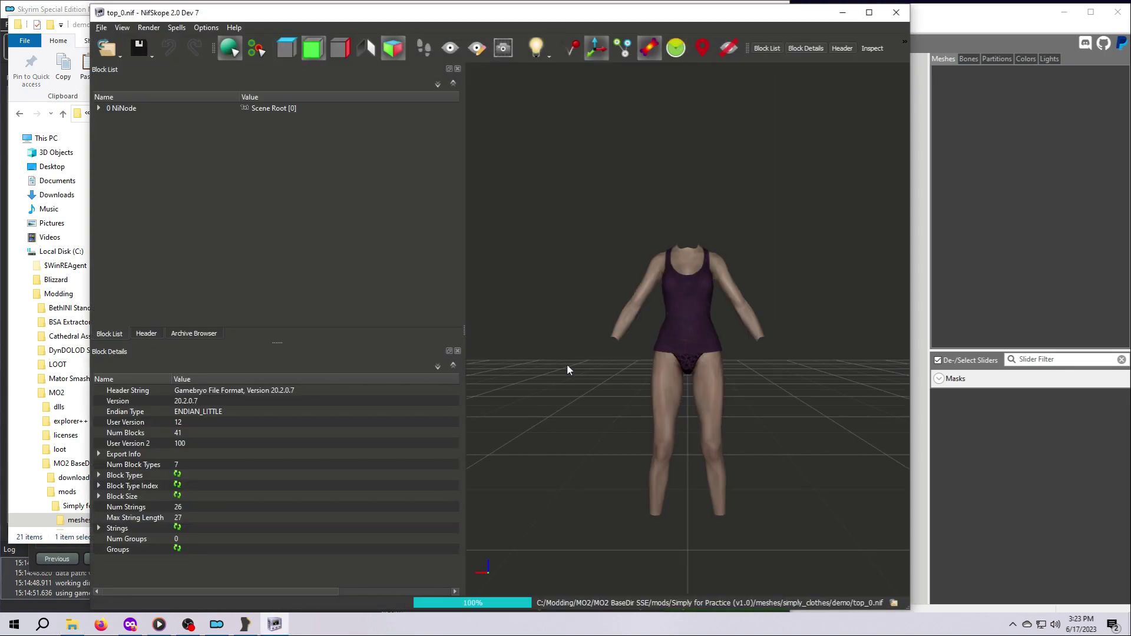
pyautogui.moveTo(611, 381); pyautogui.dragTo(706, 291)
pyautogui.click(898, 17)
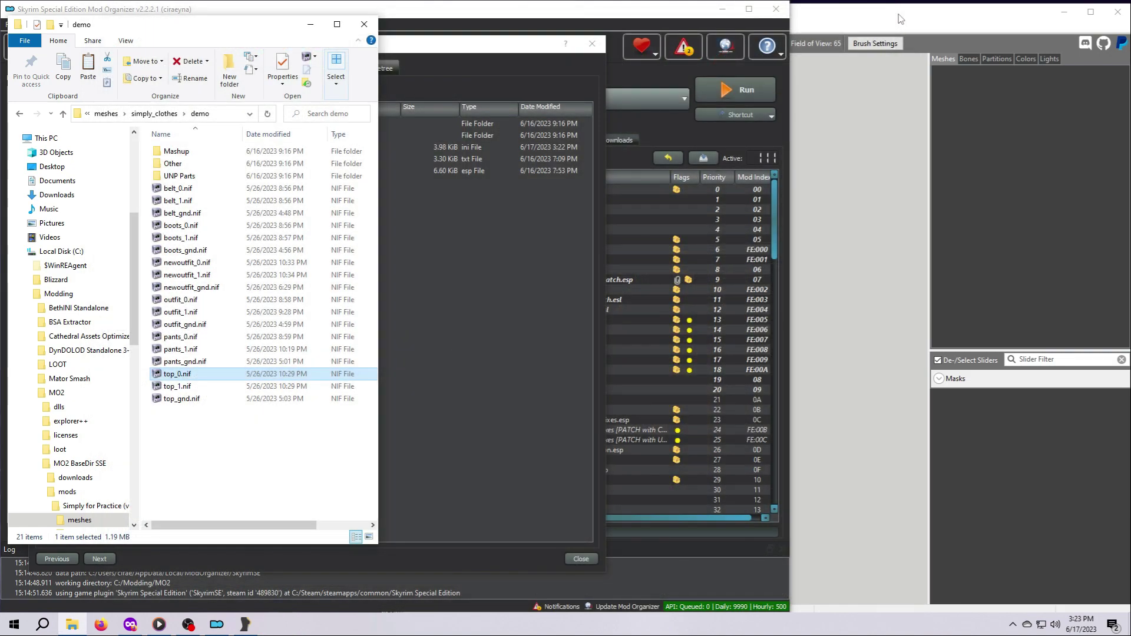
pyautogui.click(899, 18)
# Load top_0.nif into Outfit Studio, then browse Armor and Clothing Extension and the Skyrim Special Edition Data folder
pyautogui.moveTo(177, 373); pyautogui.dragTo(612, 360)
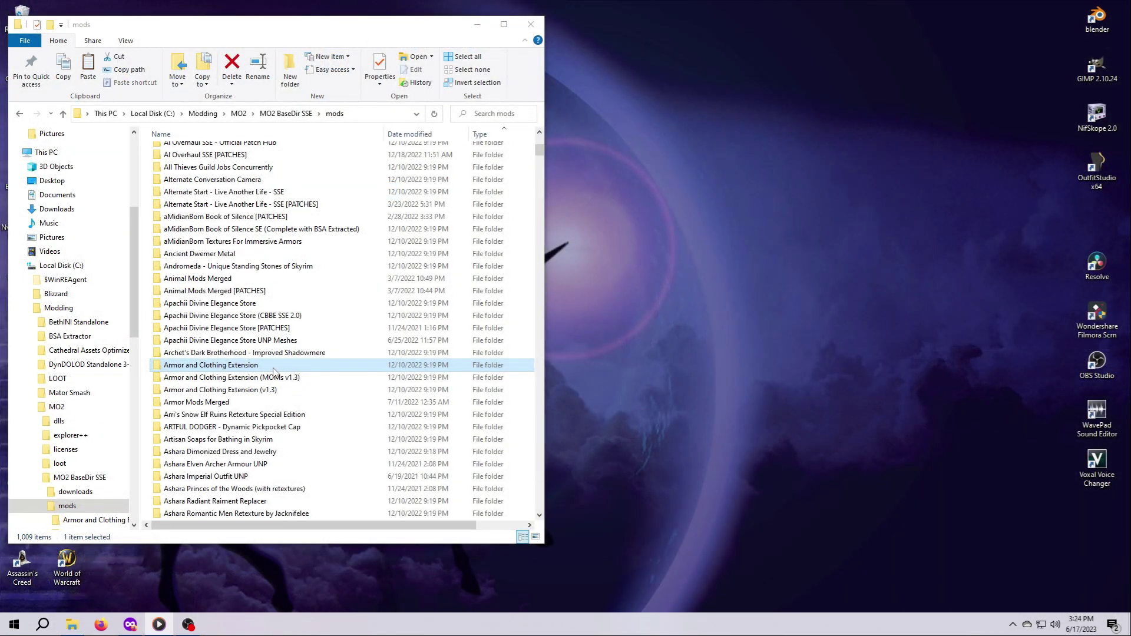
pyautogui.doubleClick(274, 371)
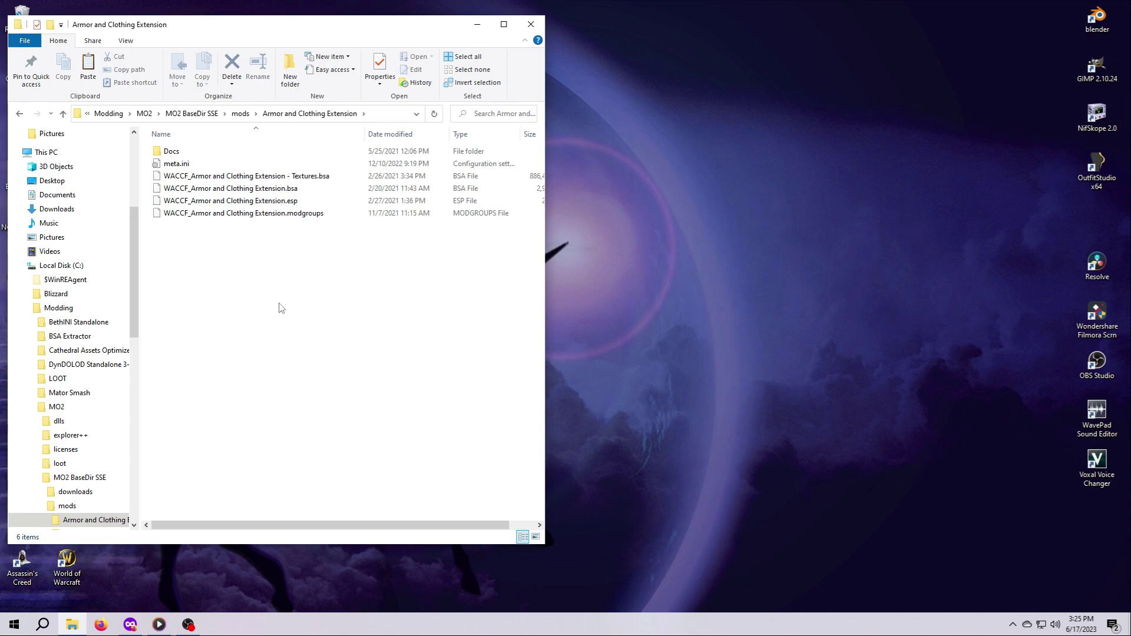
pyautogui.scroll(5, 112, 227)
pyautogui.click(112, 228)
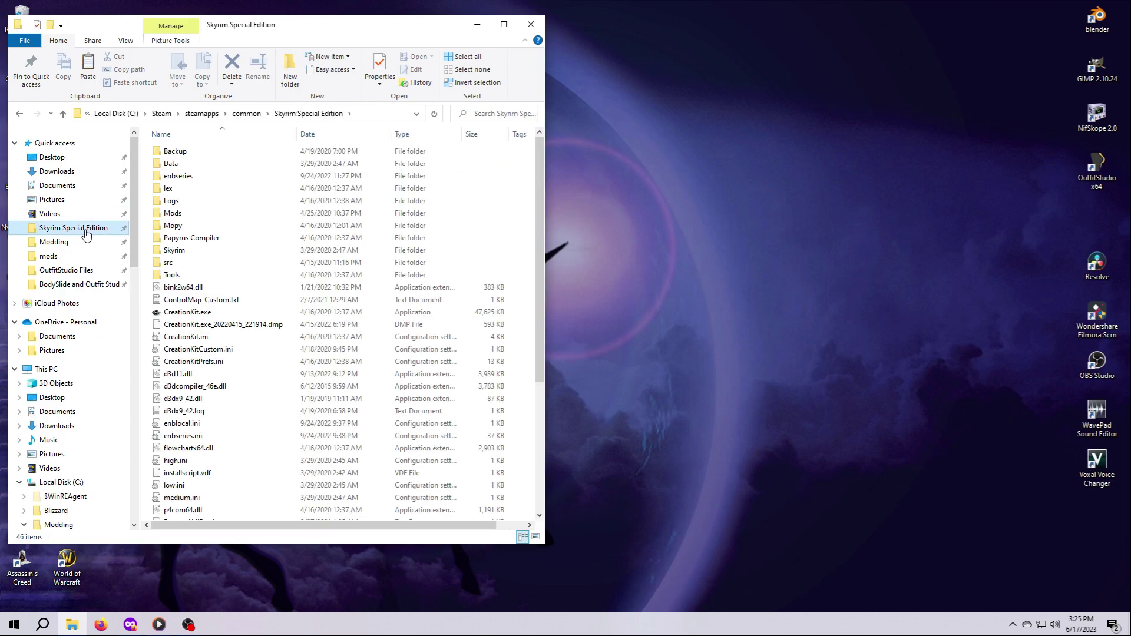
pyautogui.doubleClick(171, 164)
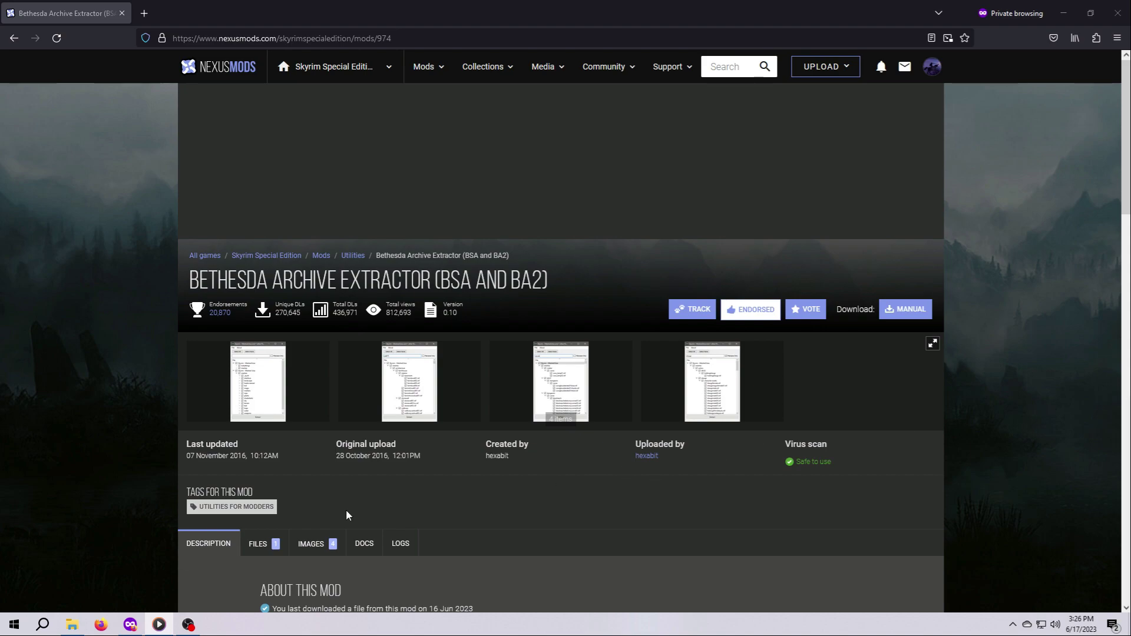
# Slow-download the main BAE v0.10 file from Nexus Mods and show it in the Downloads folder
pyautogui.click(263, 544)
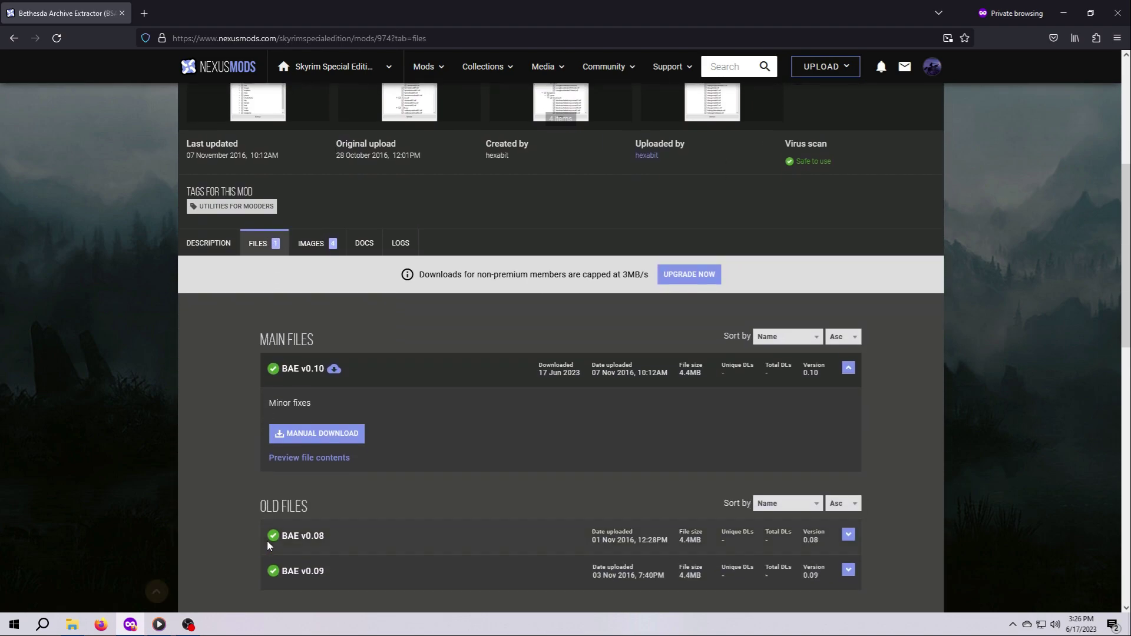
pyautogui.click(308, 435)
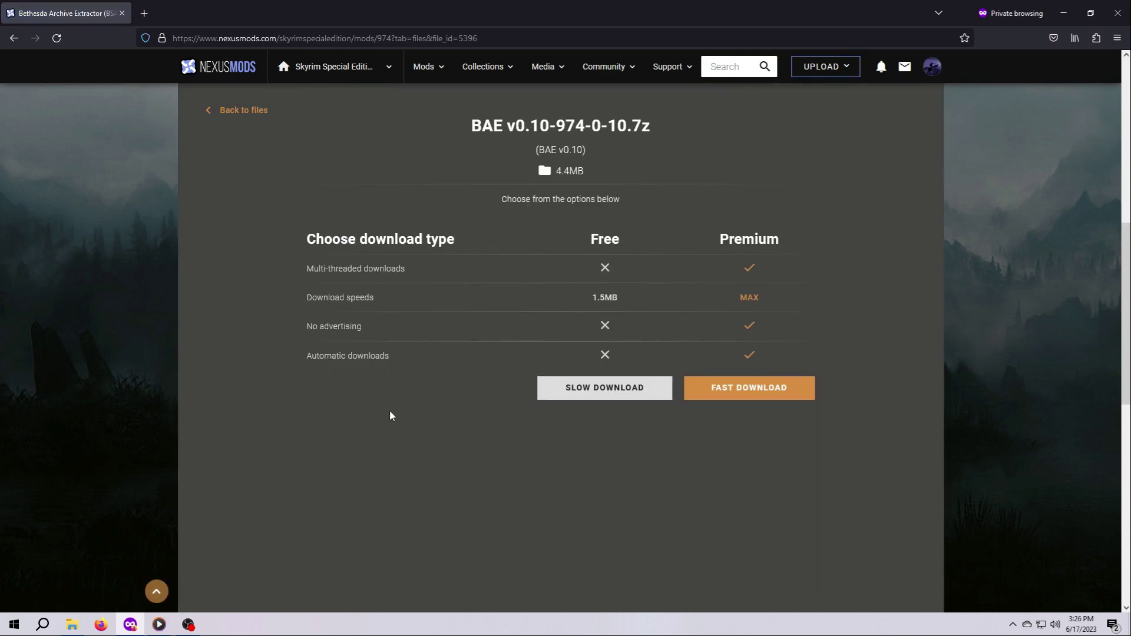
pyautogui.click(558, 387)
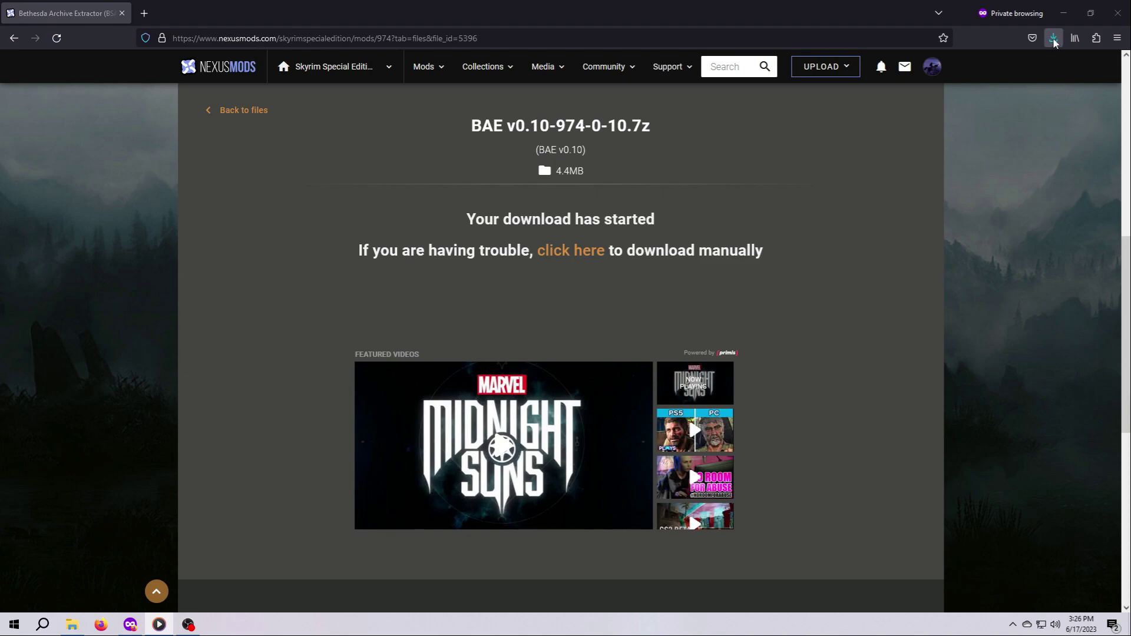
pyautogui.click(1054, 42)
pyautogui.click(1047, 68)
pyautogui.moveTo(352, 47); pyautogui.dragTo(922, 82)
# Open the BAE v0.10 .7z archive in 7-Zip and bring the Local Disk (C:) window forward
pyautogui.doubleClick(805, 222)
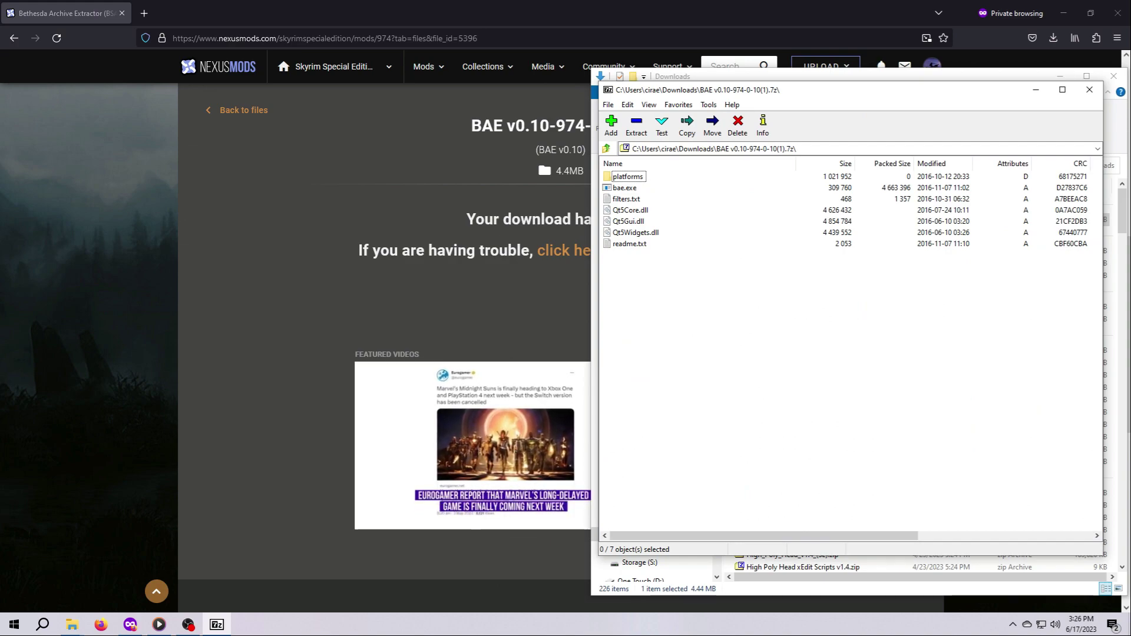
pyautogui.moveTo(78, 628)
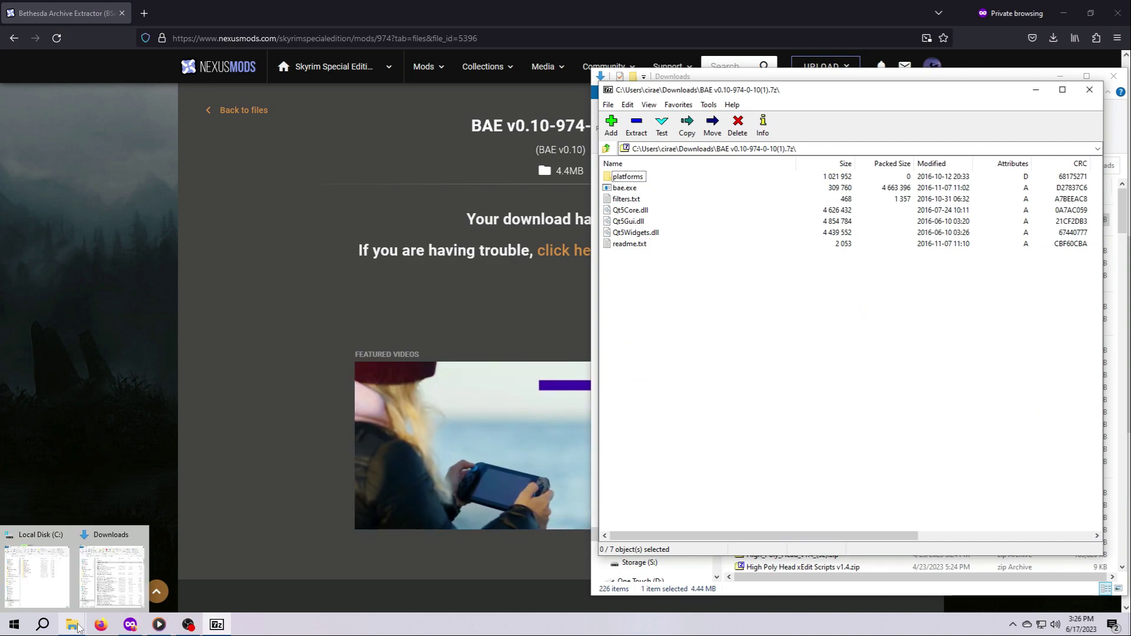
pyautogui.click(56, 597)
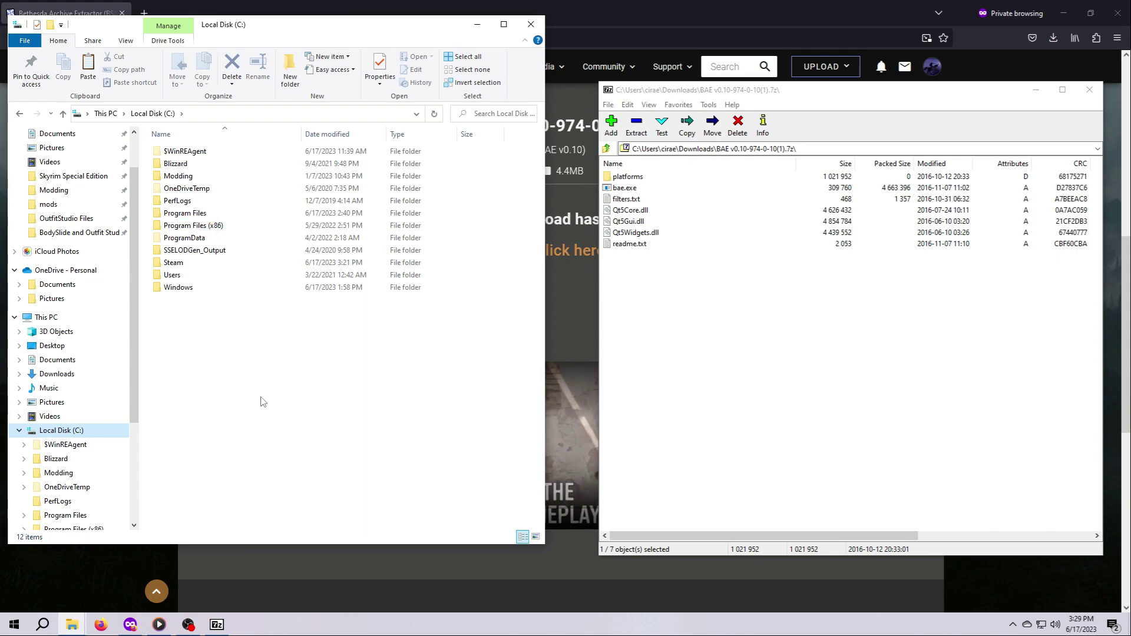
# Create a 'Modding Tools' folder on the C drive and open it
pyautogui.click(291, 71)
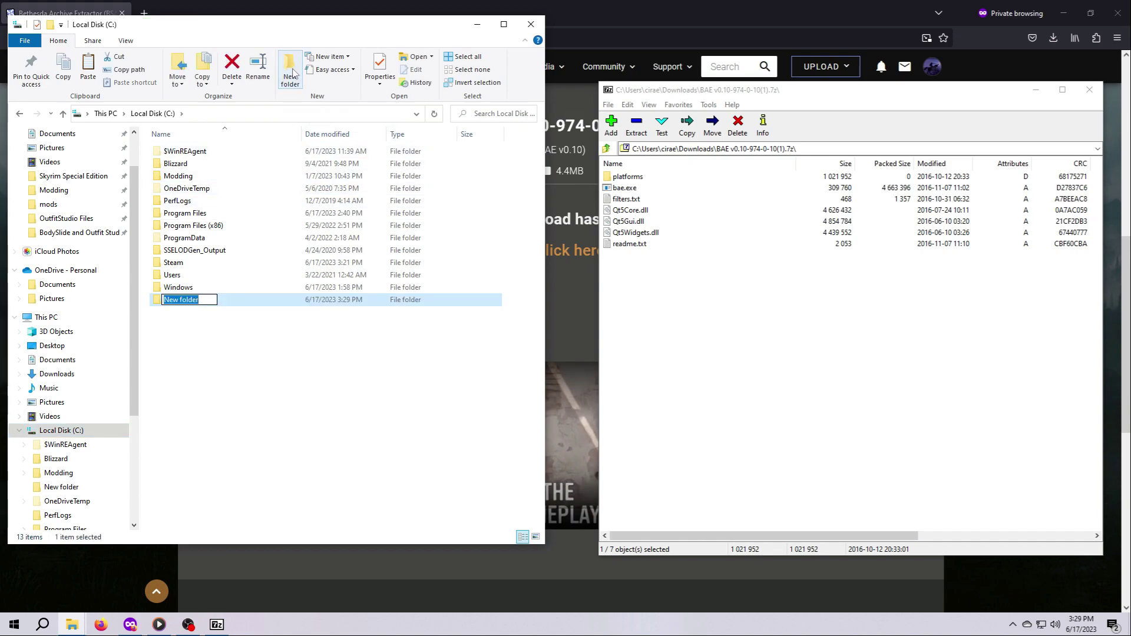
pyautogui.write('Modding Tools')
pyautogui.press('Return')
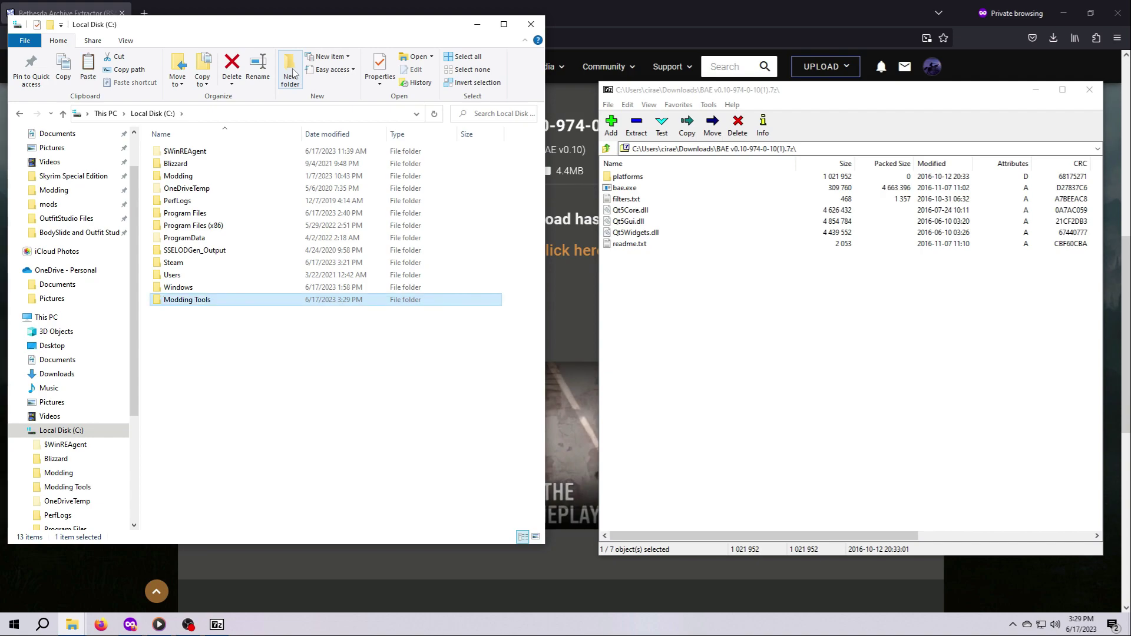
pyautogui.doubleClick(211, 302)
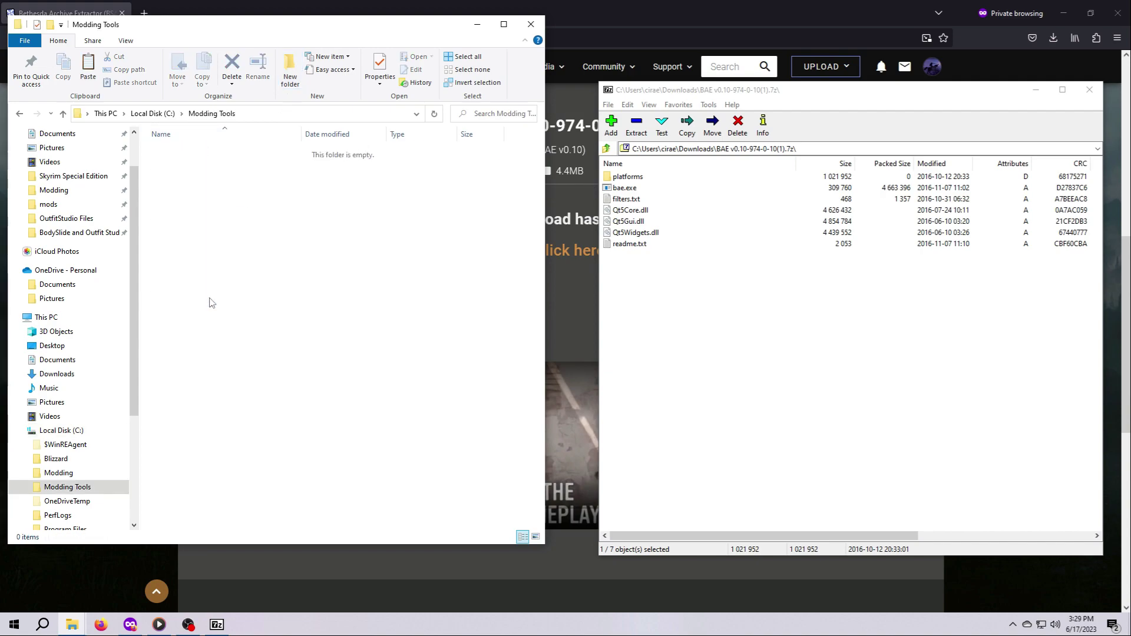
# Create a 'BSA Extractor' folder inside Modding Tools and open it
pyautogui.click(290, 70)
pyautogui.write('BSA Extractor')
pyautogui.press('Return')
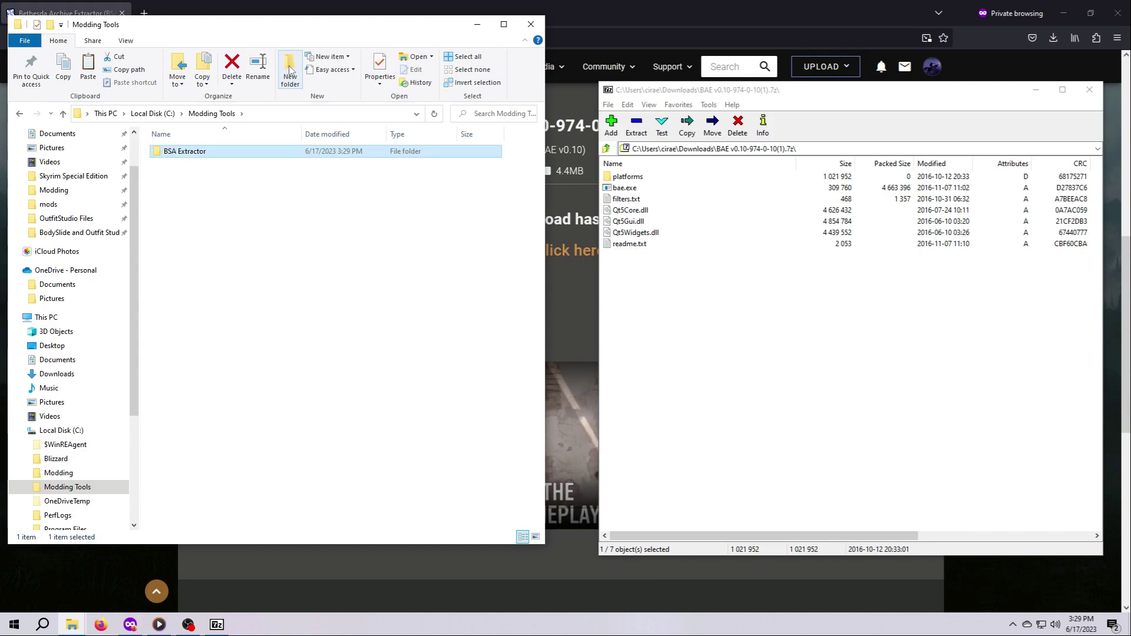
pyautogui.doubleClick(198, 154)
# Drag all seven BAE archive files from 7-Zip into the BSA Extractor folder, then select bae.exe
pyautogui.click(686, 292)
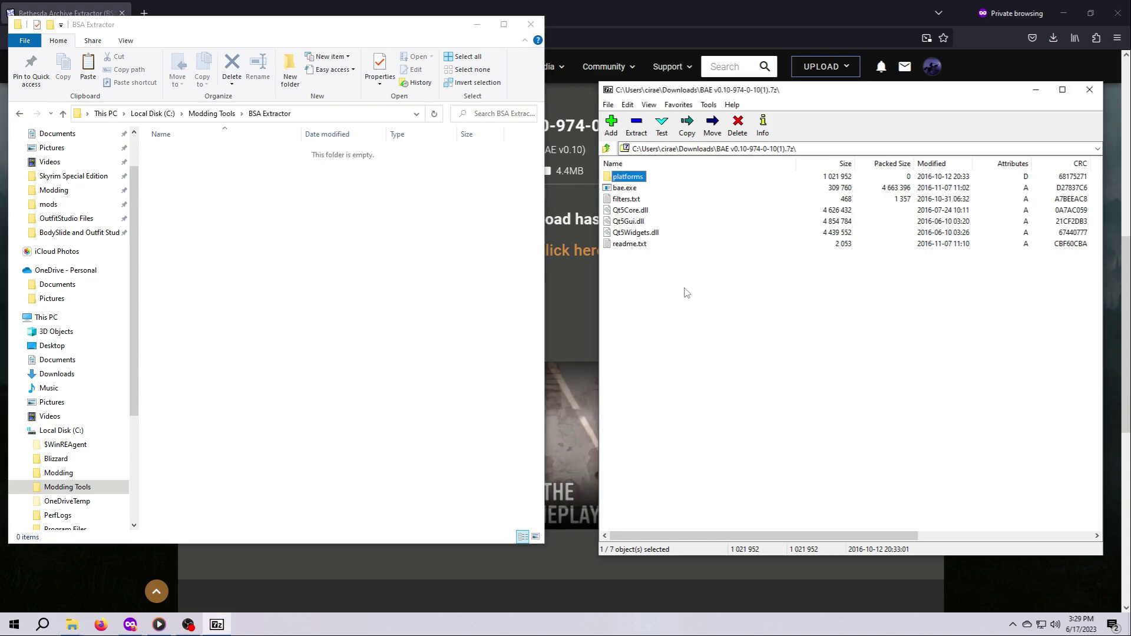
pyautogui.moveTo(686, 292); pyautogui.dragTo(265, 237)
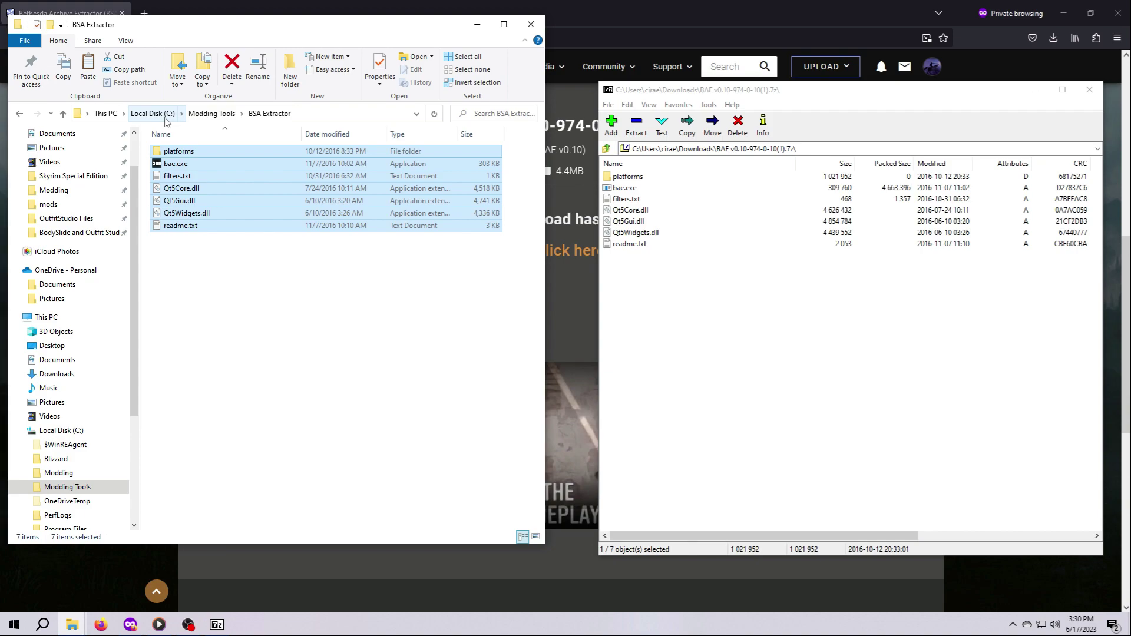
pyautogui.click(185, 164)
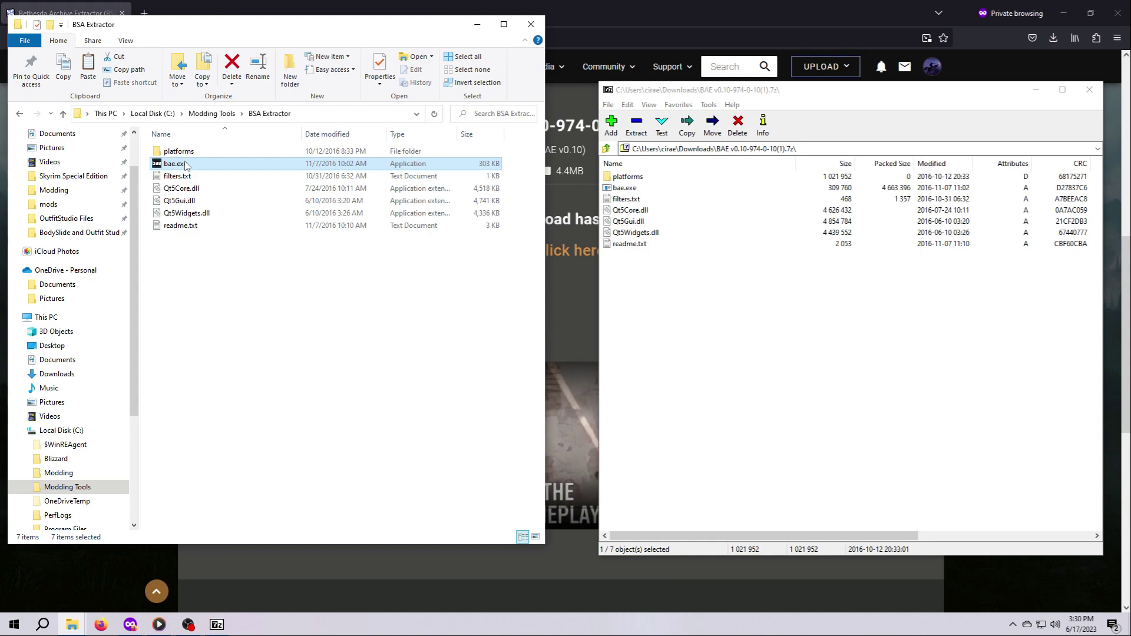
# Launch Bethesda Archive Extractor by running bae.exe
pyautogui.doubleClick(185, 164)
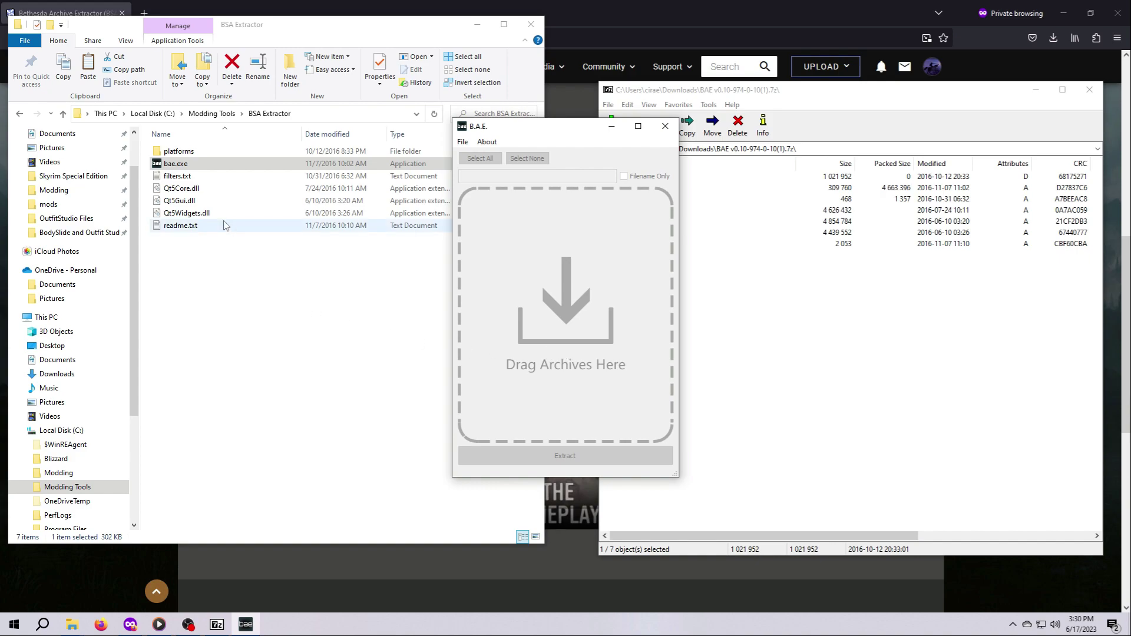
# Create a bae.exe shortcut and move it onto the desktop after minimizing 7-Zip and the browser
pyautogui.doubleClick(192, 164)
pyautogui.rightClick(193, 166)
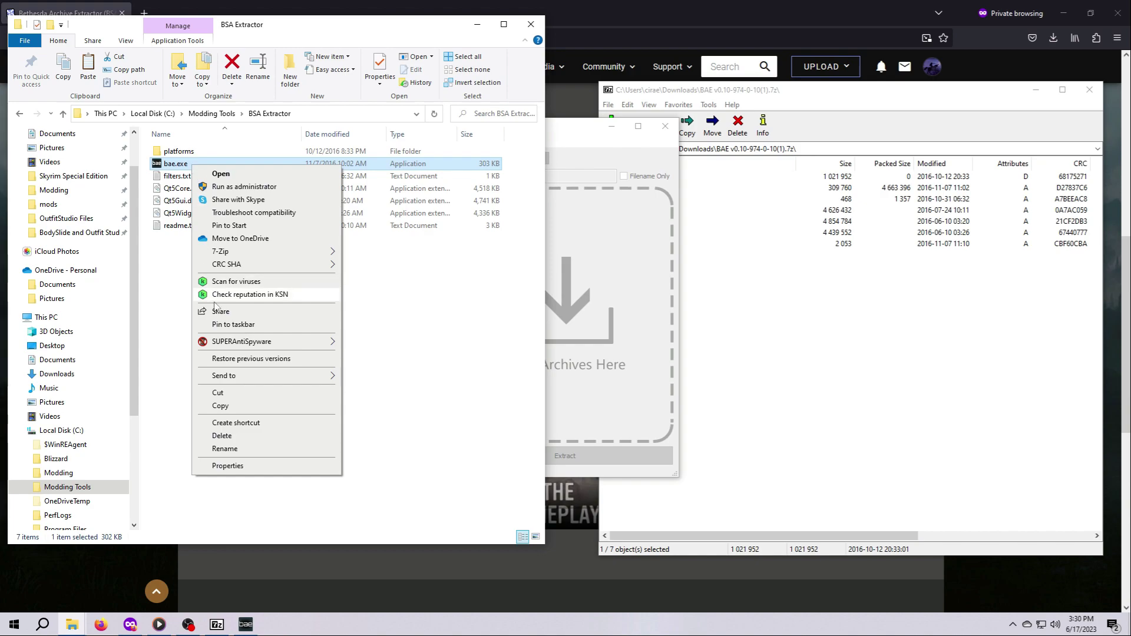
pyautogui.click(233, 423)
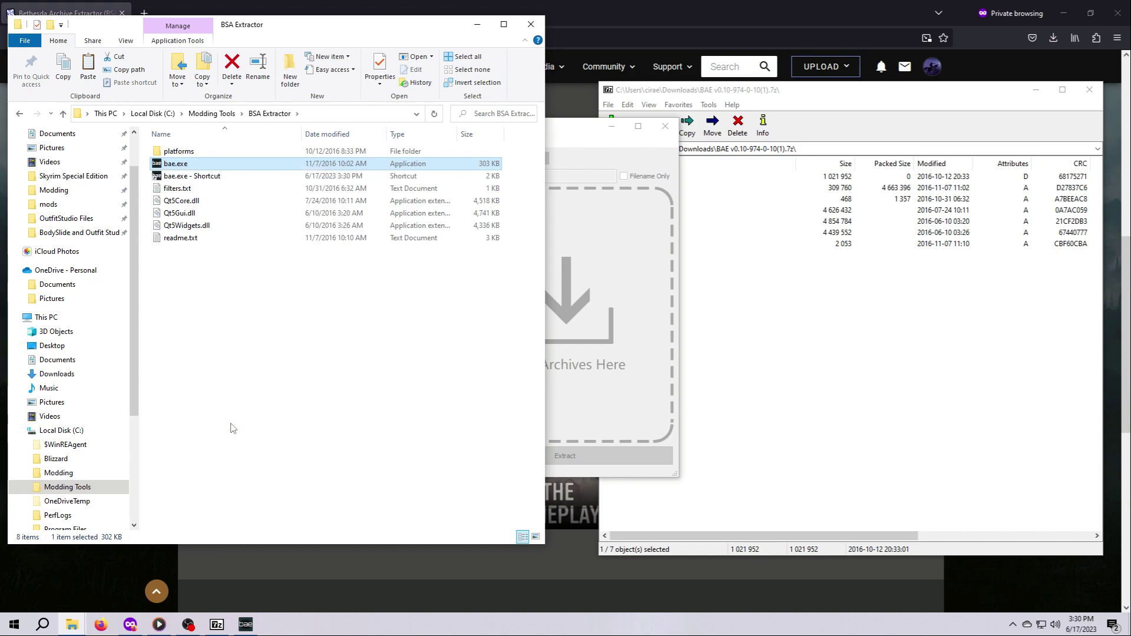
pyautogui.click(1036, 90)
pyautogui.click(1063, 13)
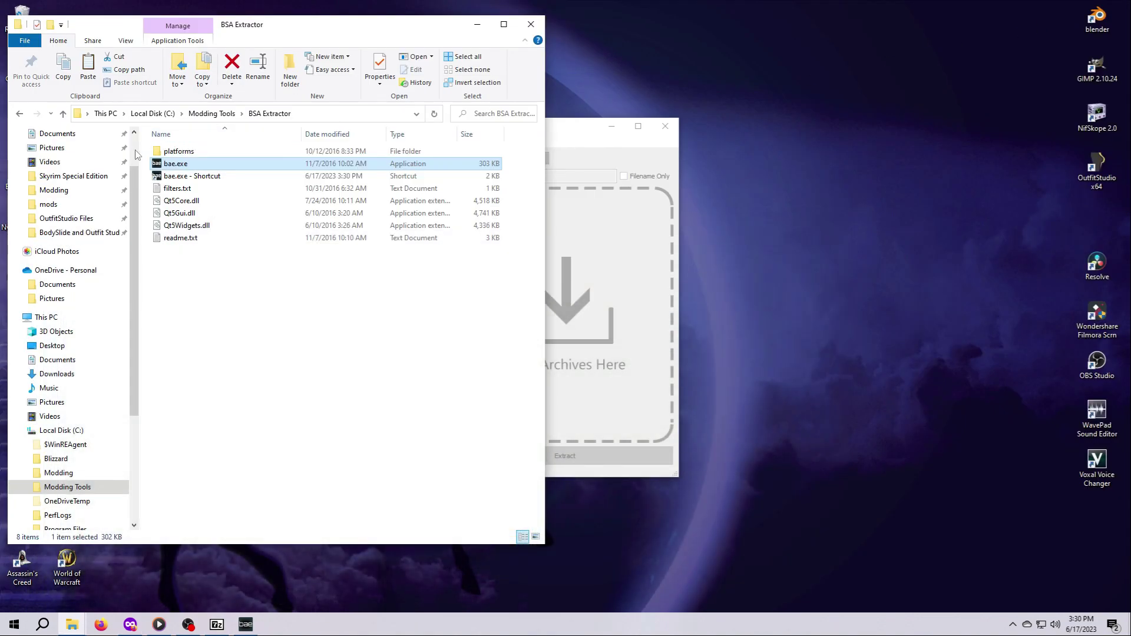
pyautogui.moveTo(189, 176); pyautogui.dragTo(801, 233)
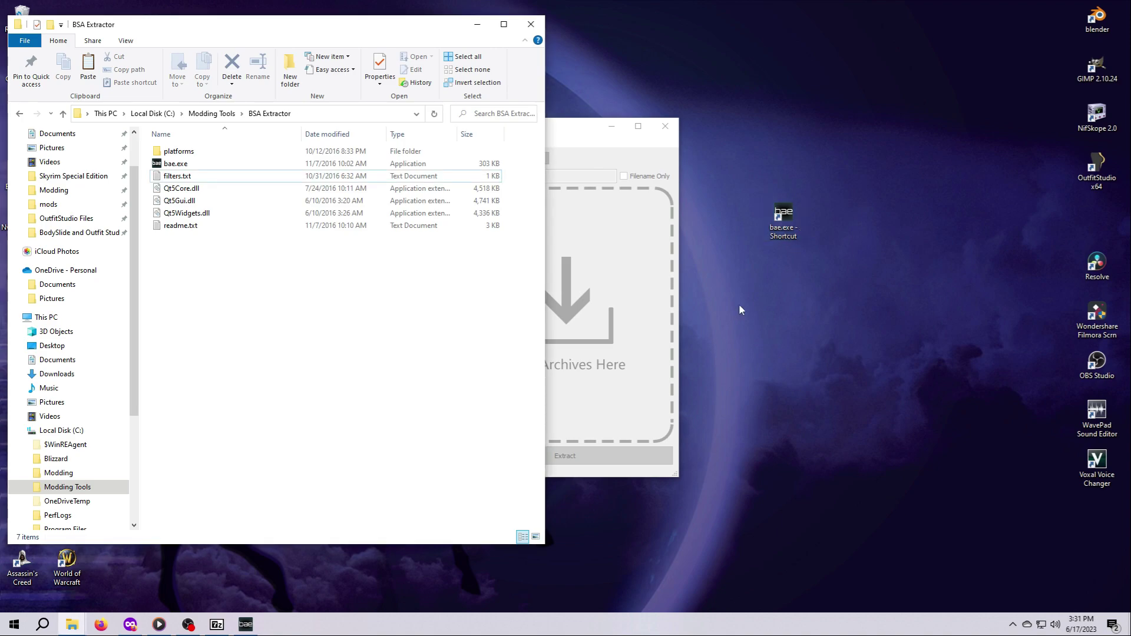
# Bring the B.A.E. window to the front and move it to the right side of the desktop
pyautogui.click(564, 133)
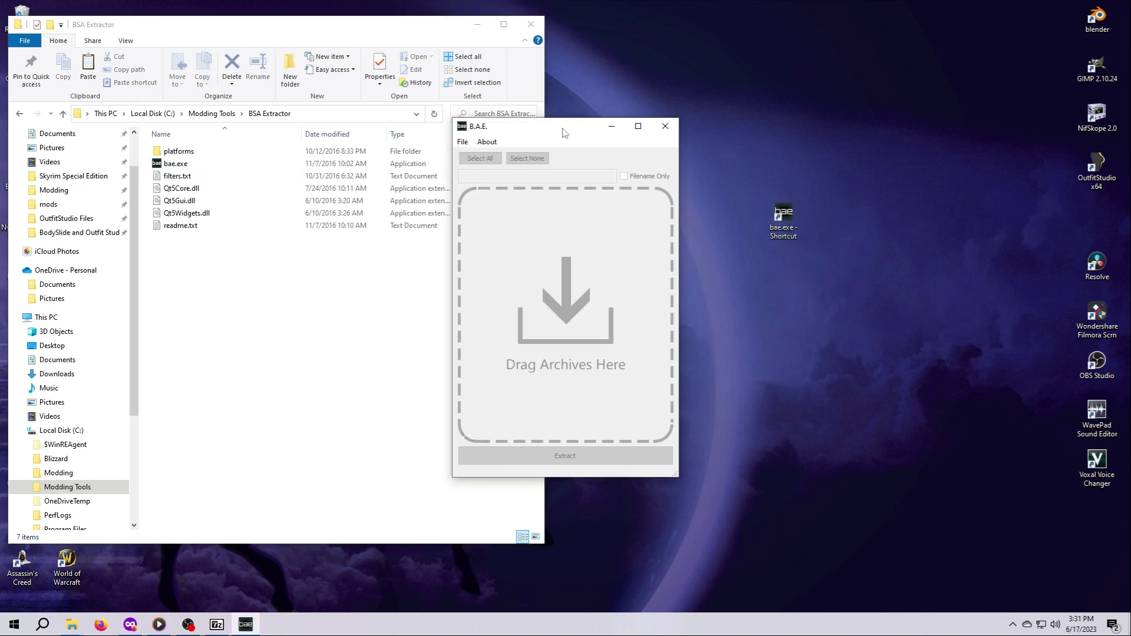
pyautogui.moveTo(564, 131); pyautogui.dragTo(816, 105)
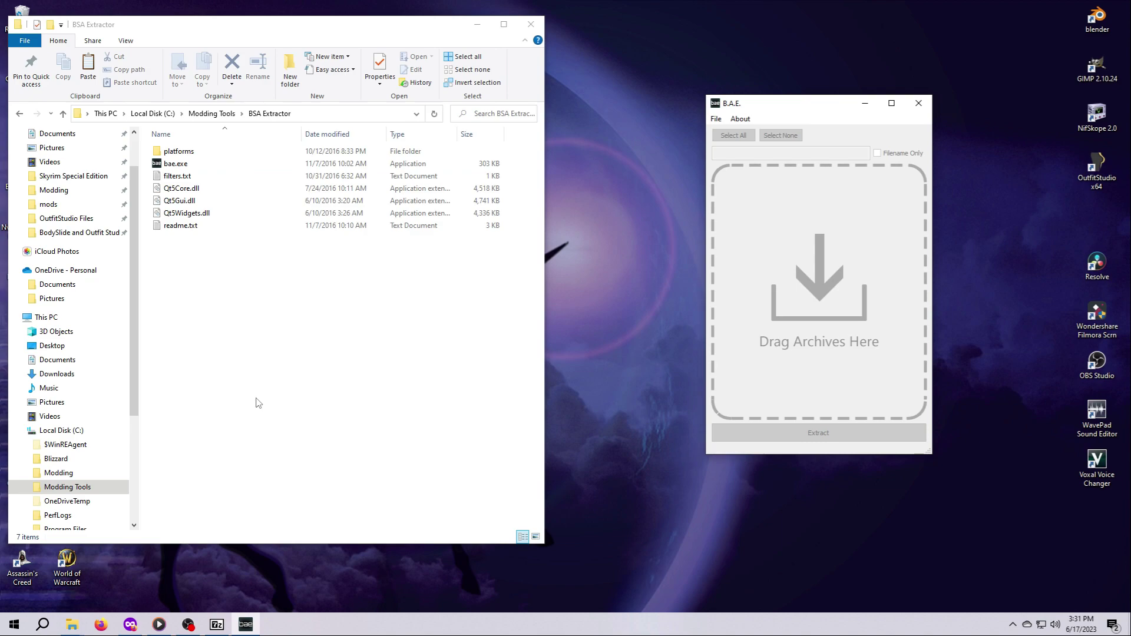
# Browse to C:\Steam\steamapps\common\Skyrim Special Edition\Data to show the game's .bsa archives
pyautogui.click(71, 432)
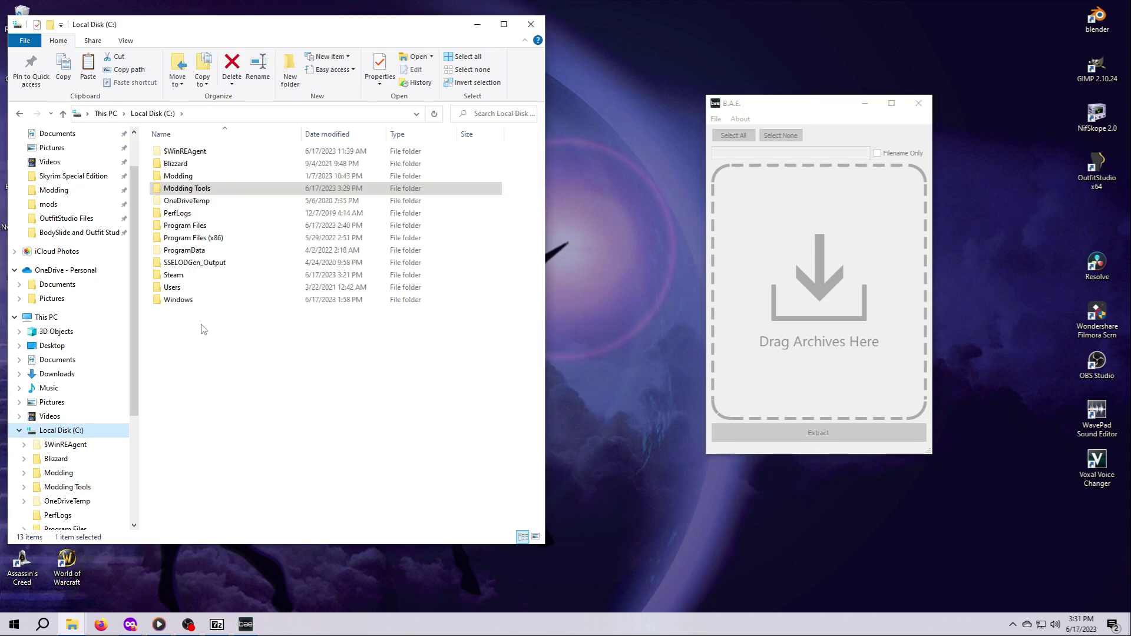
pyautogui.doubleClick(182, 276)
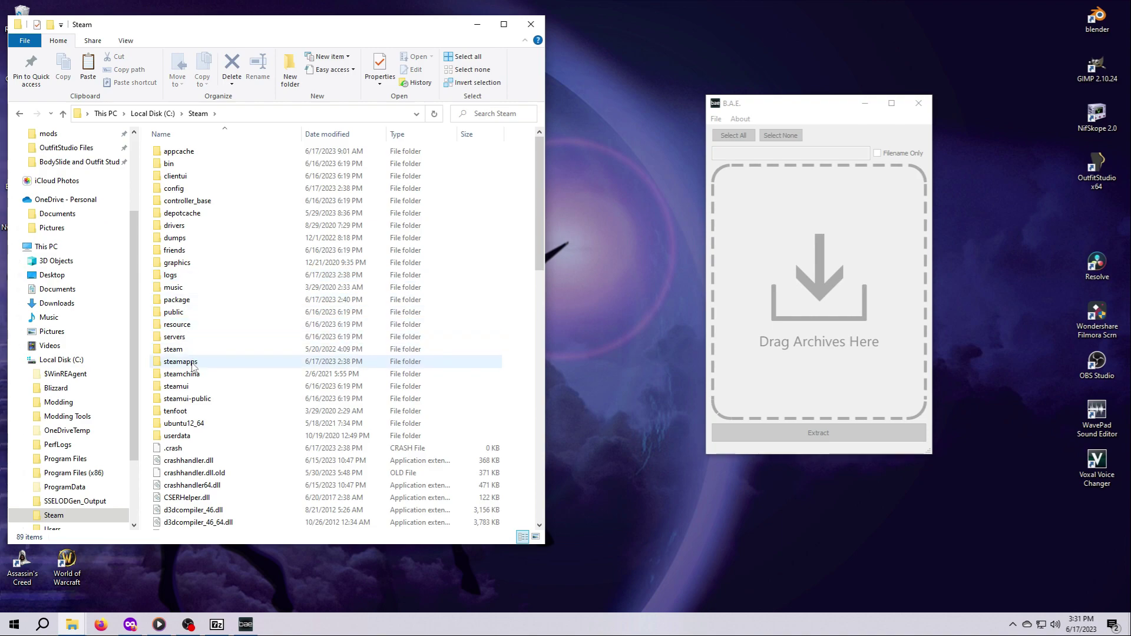
pyautogui.doubleClick(193, 362)
pyautogui.doubleClick(208, 152)
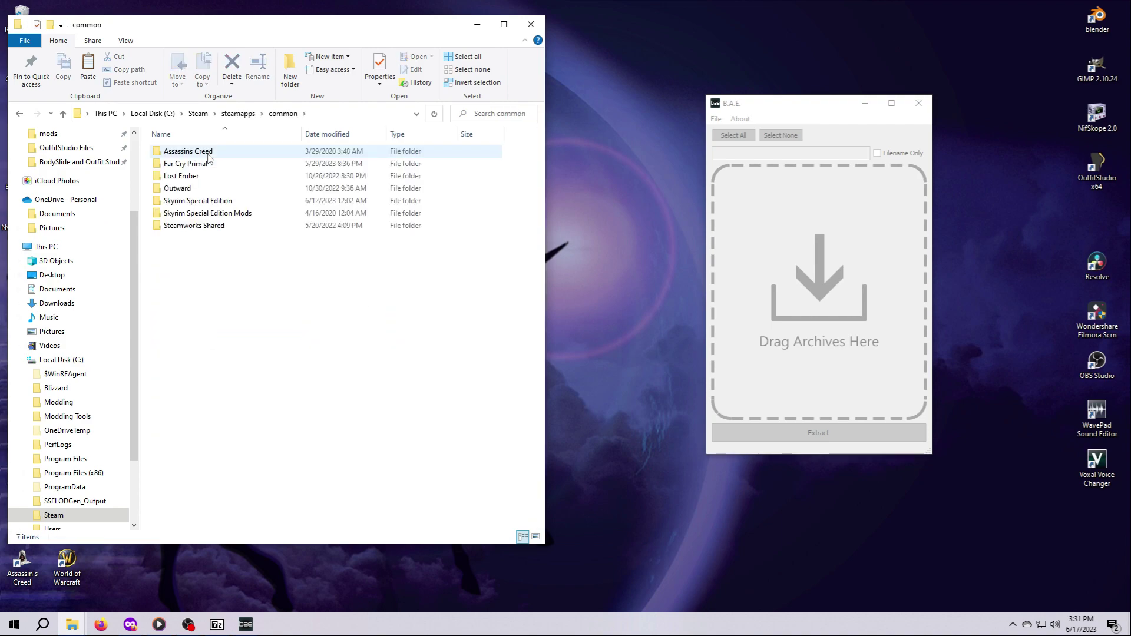
pyautogui.doubleClick(223, 201)
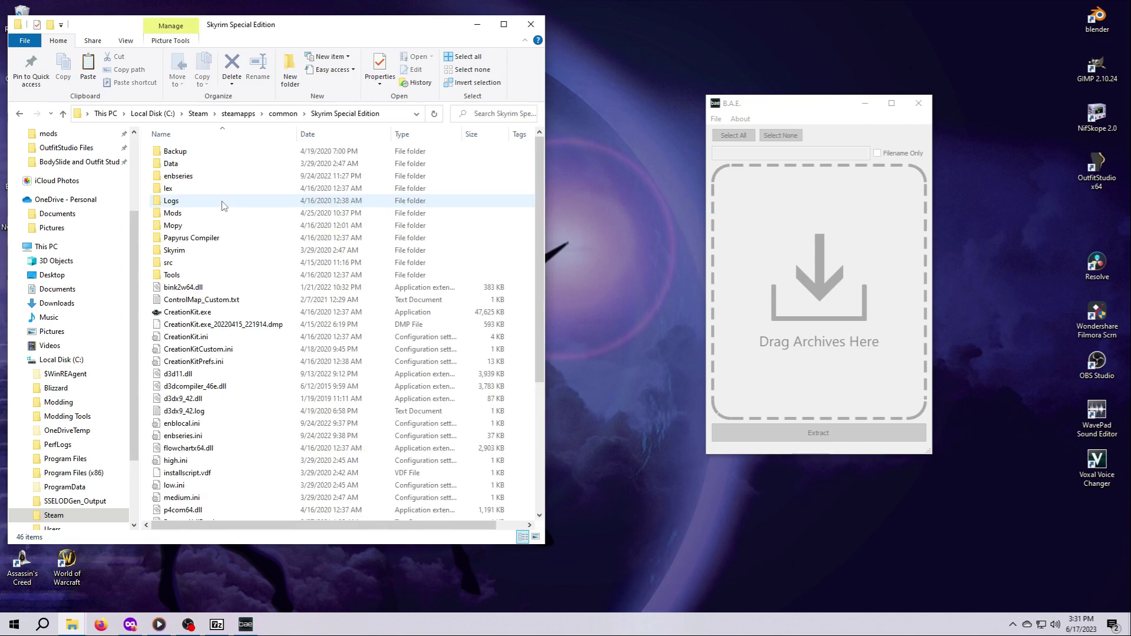
pyautogui.doubleClick(177, 164)
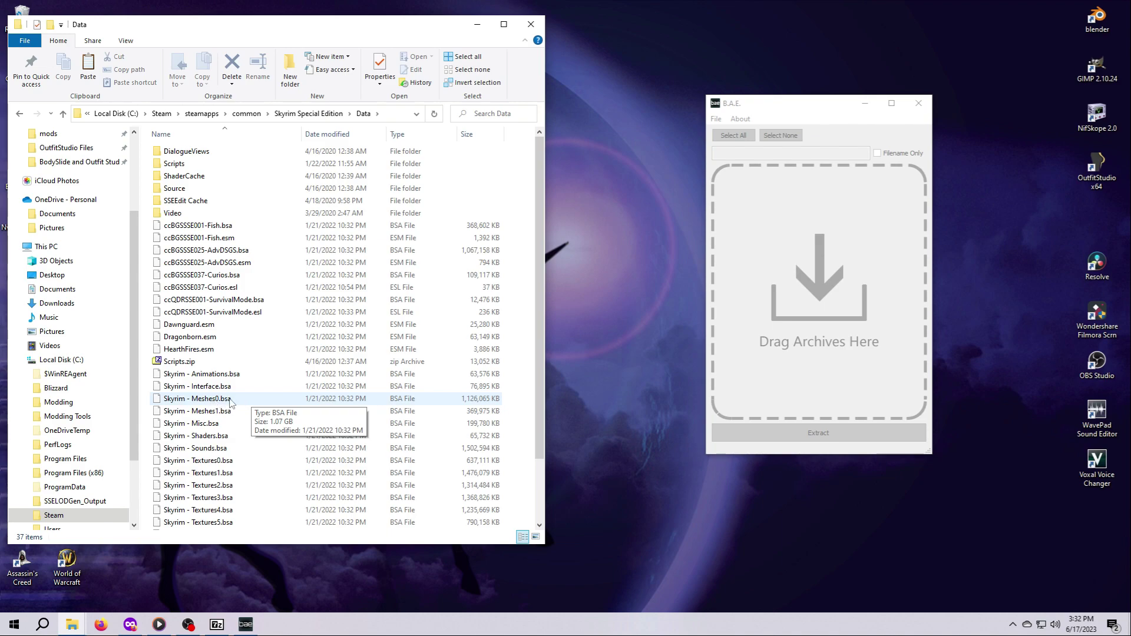
# Load Skyrim - Meshes0.bsa into B.A.E. and expand meshes > clothes > archmage > f and m
pyautogui.moveTo(231, 401); pyautogui.dragTo(812, 307)
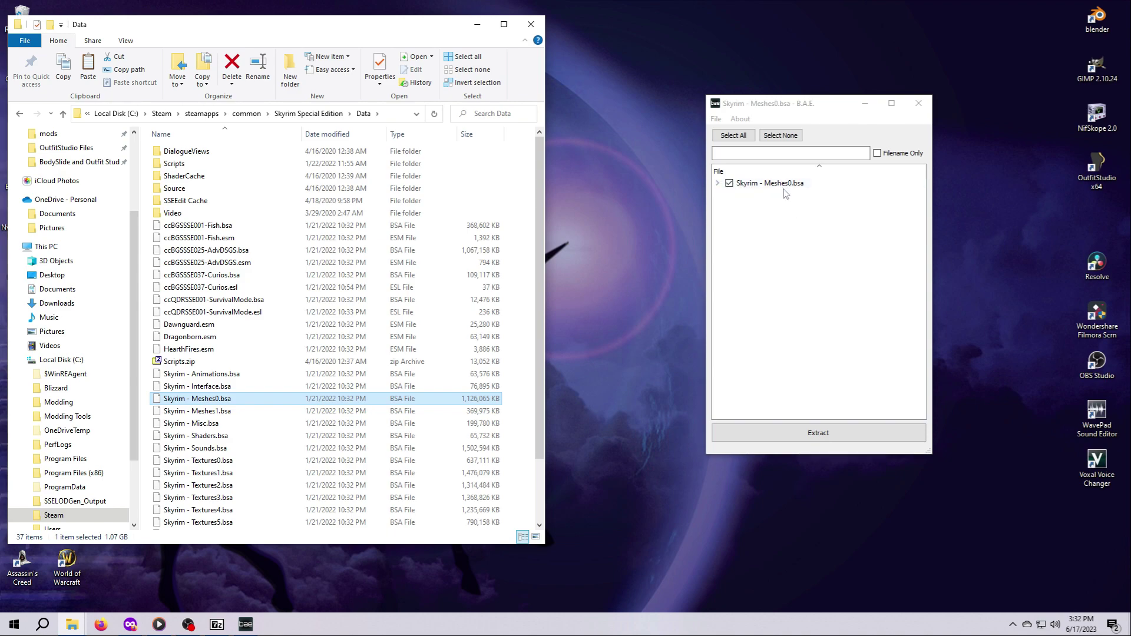
pyautogui.click(719, 184)
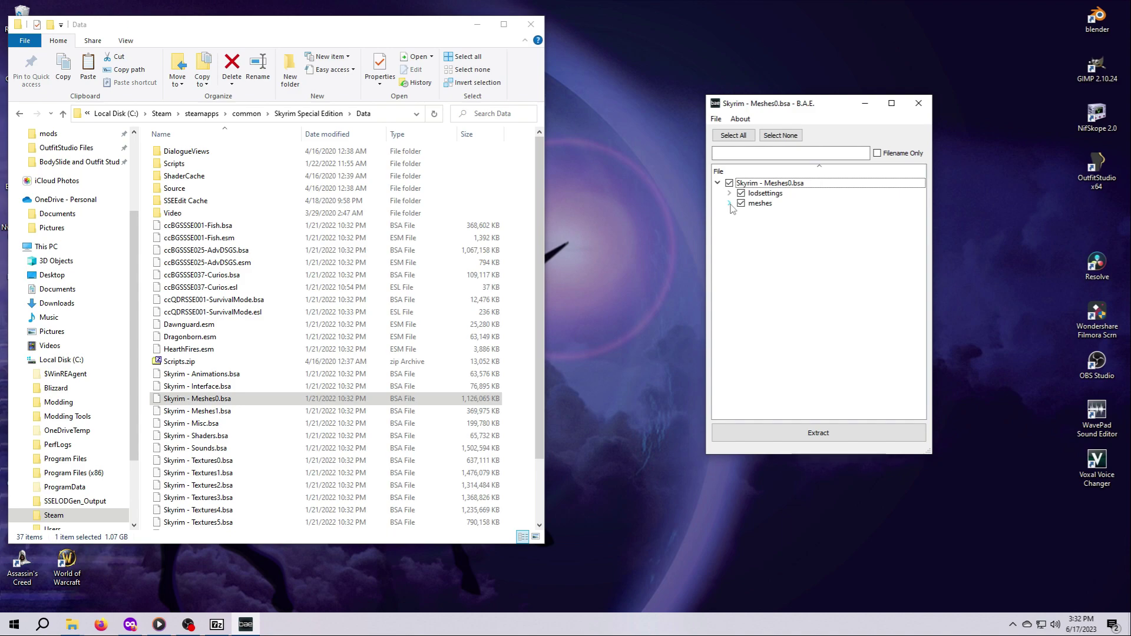
pyautogui.click(730, 204)
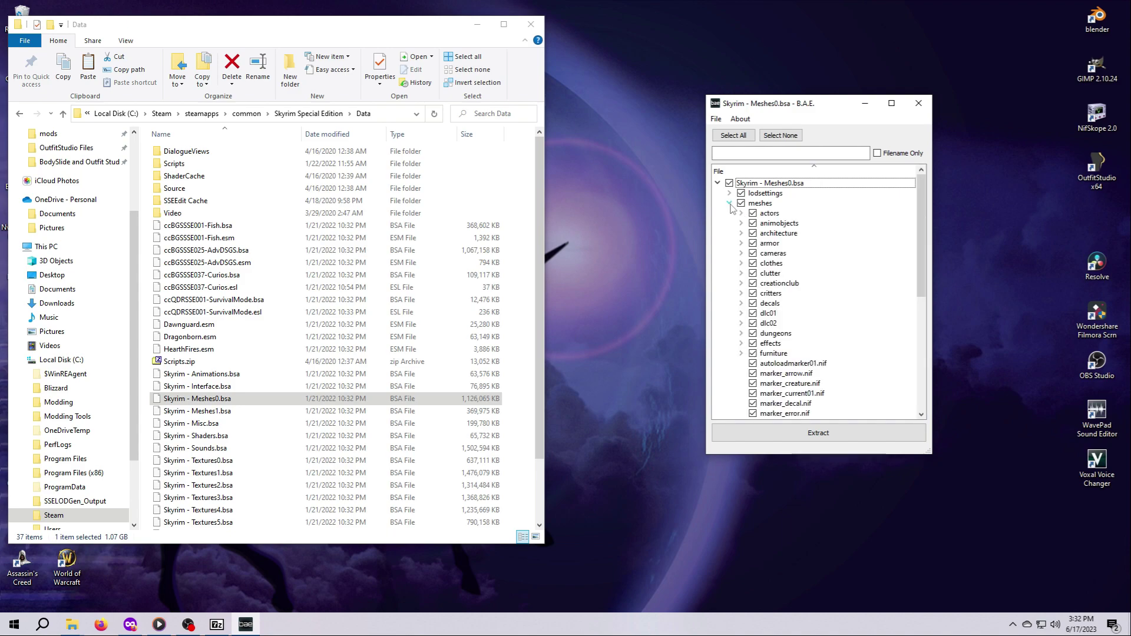
pyautogui.click(742, 263)
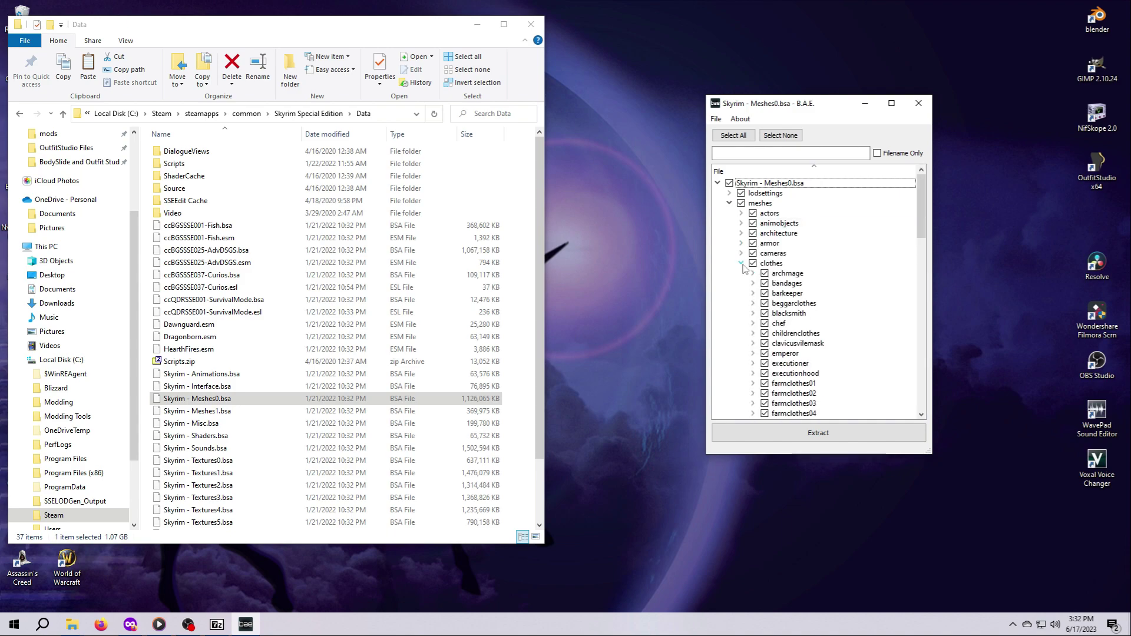
pyautogui.click(753, 274)
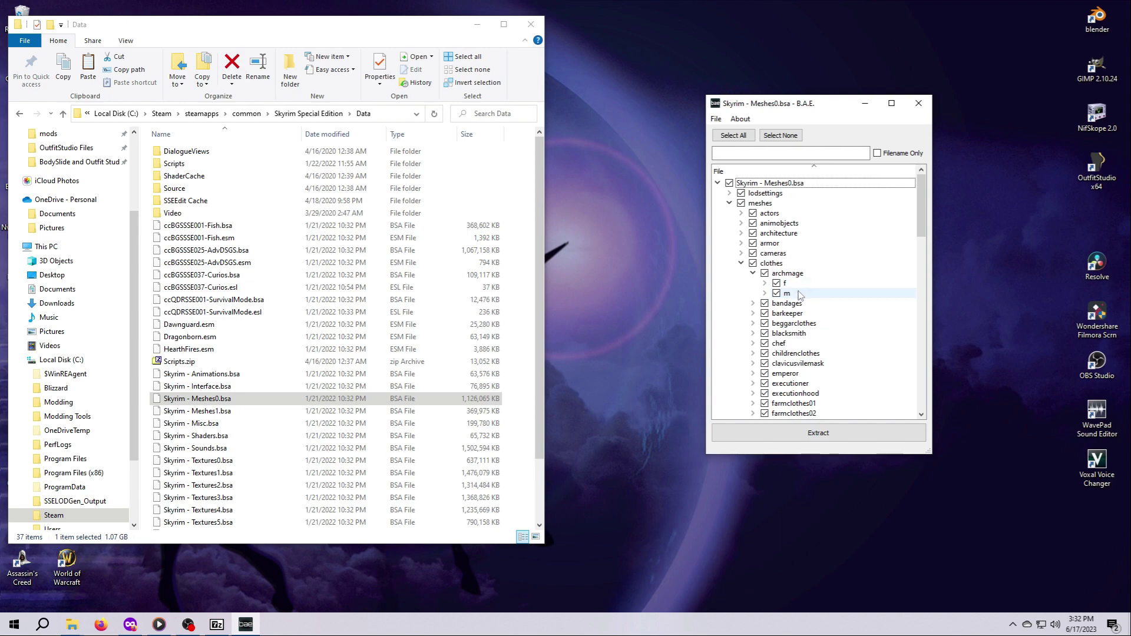
pyautogui.click(766, 284)
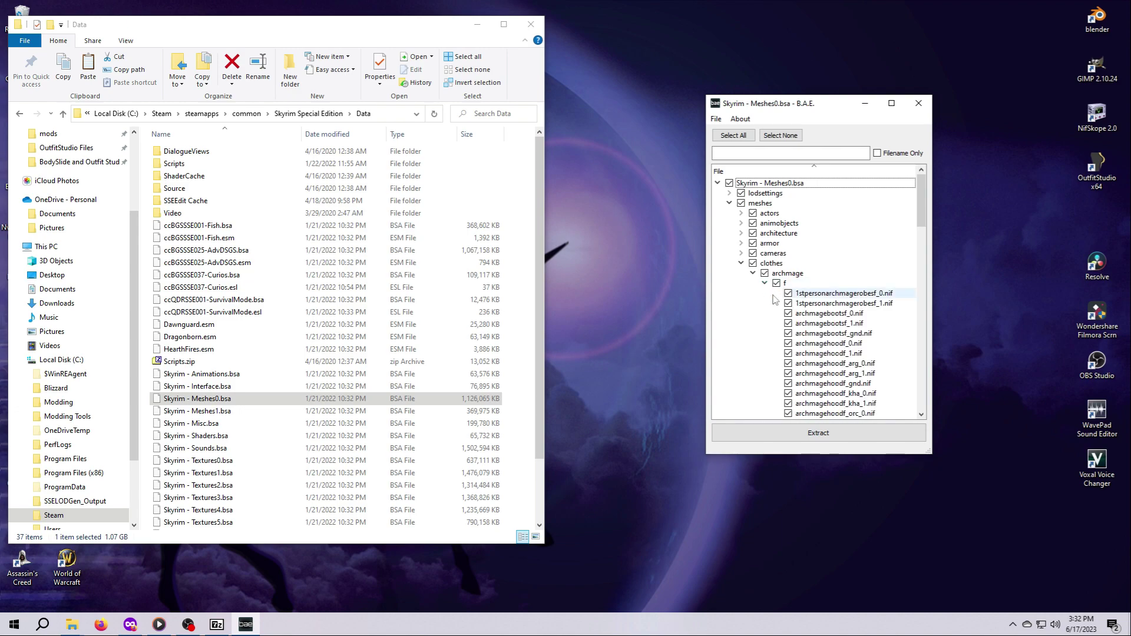
pyautogui.scroll(-4, 769, 298)
pyautogui.click(766, 312)
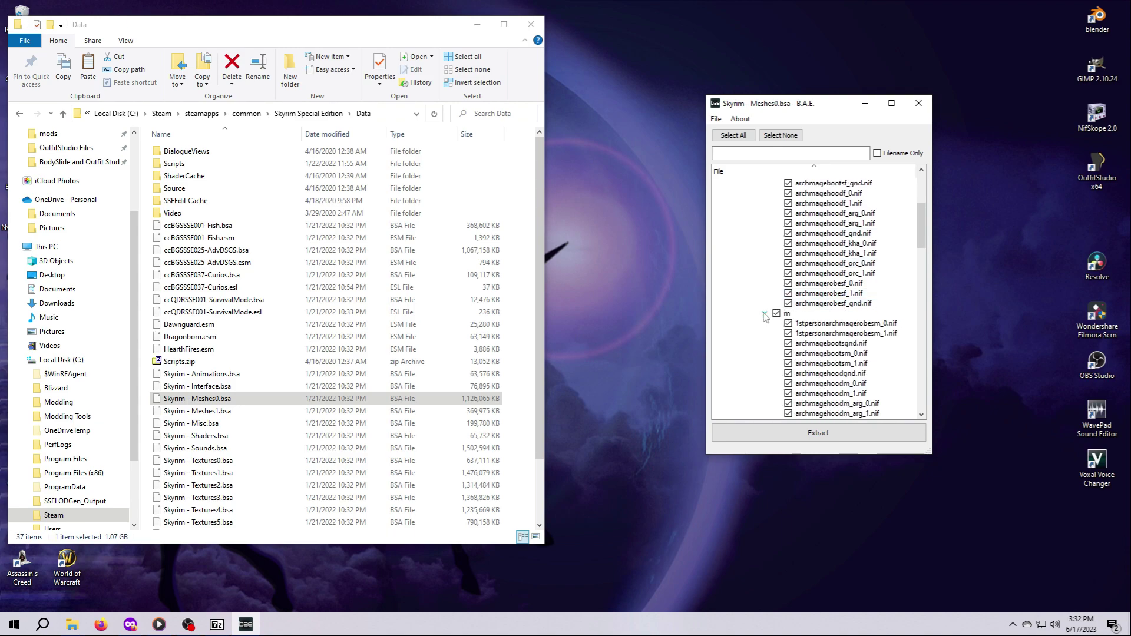
pyautogui.scroll(-2, 829, 345)
pyautogui.scroll(-1, 830, 345)
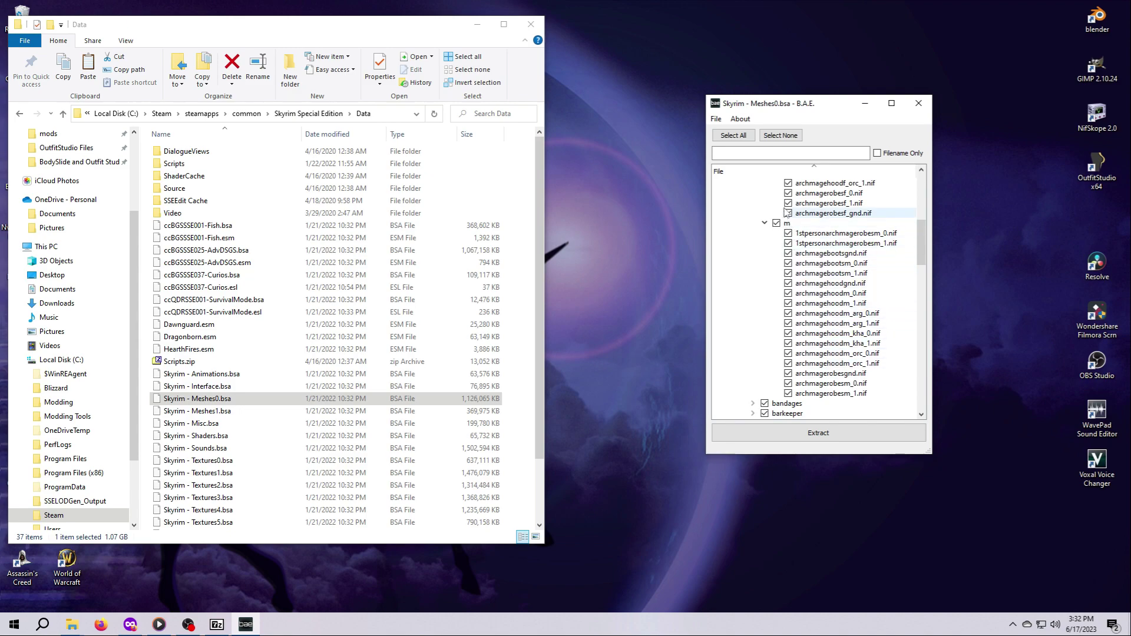
pyautogui.scroll(7, 793, 207)
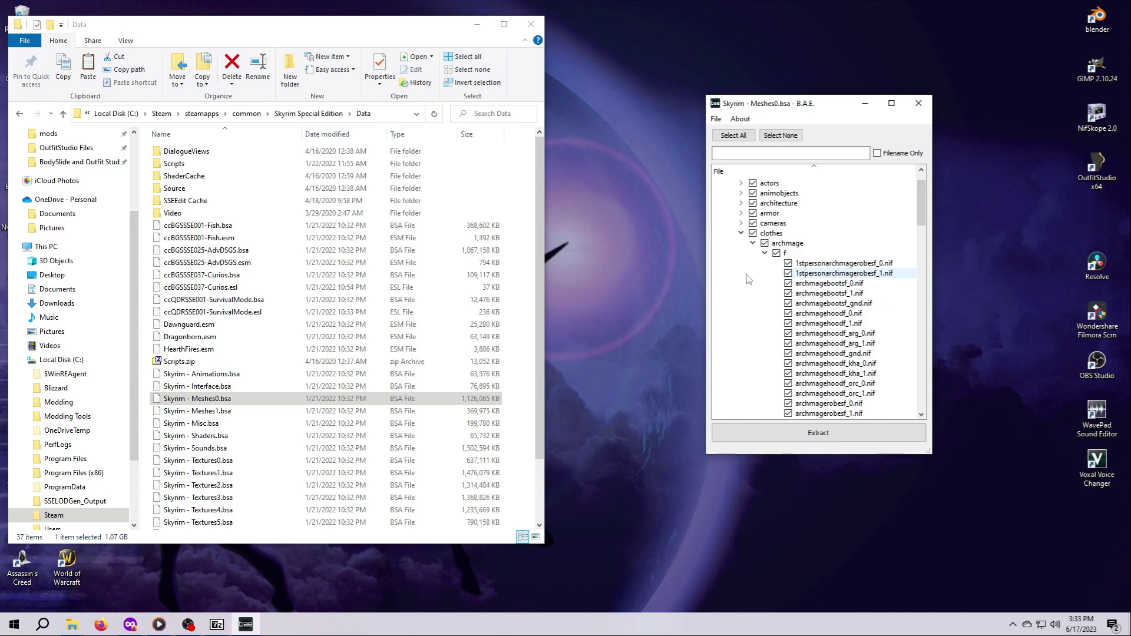
pyautogui.scroll(1, 749, 280)
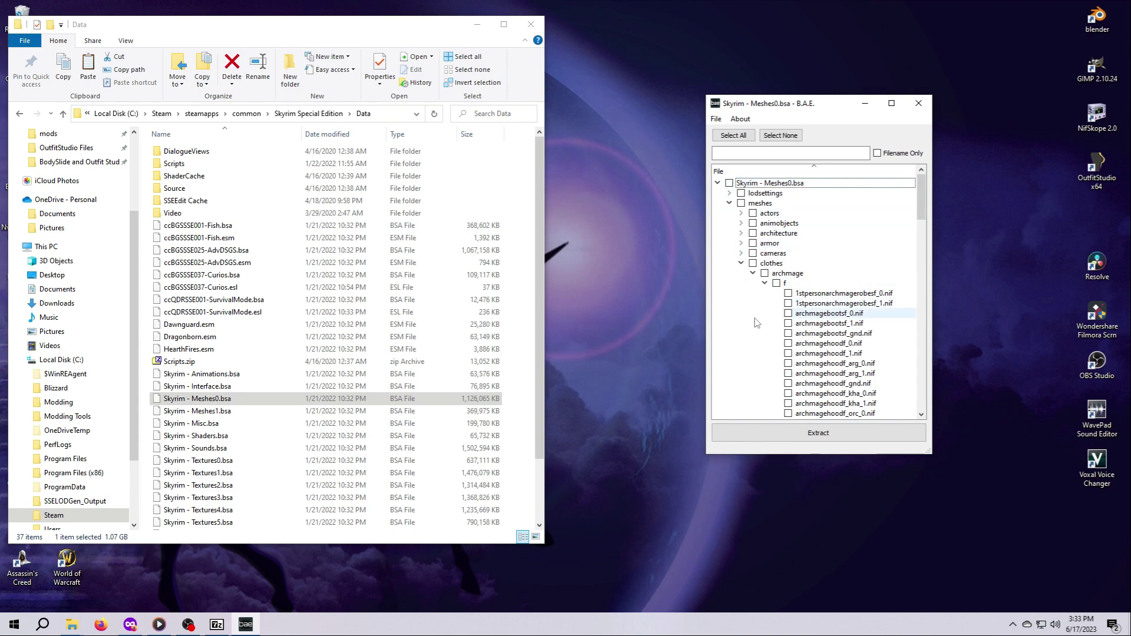
# Uncheck all files, then tick archmagerobesf_0, f_1, m_0 and m_1 .nif under clothes/archmage
pyautogui.click(781, 136)
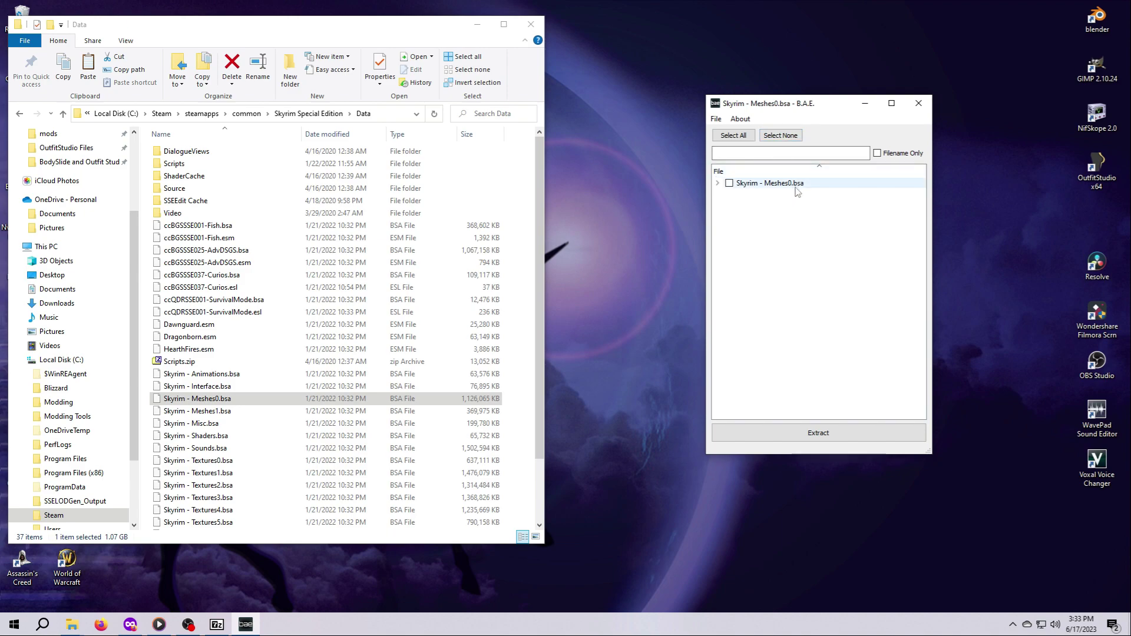
pyautogui.click(718, 183)
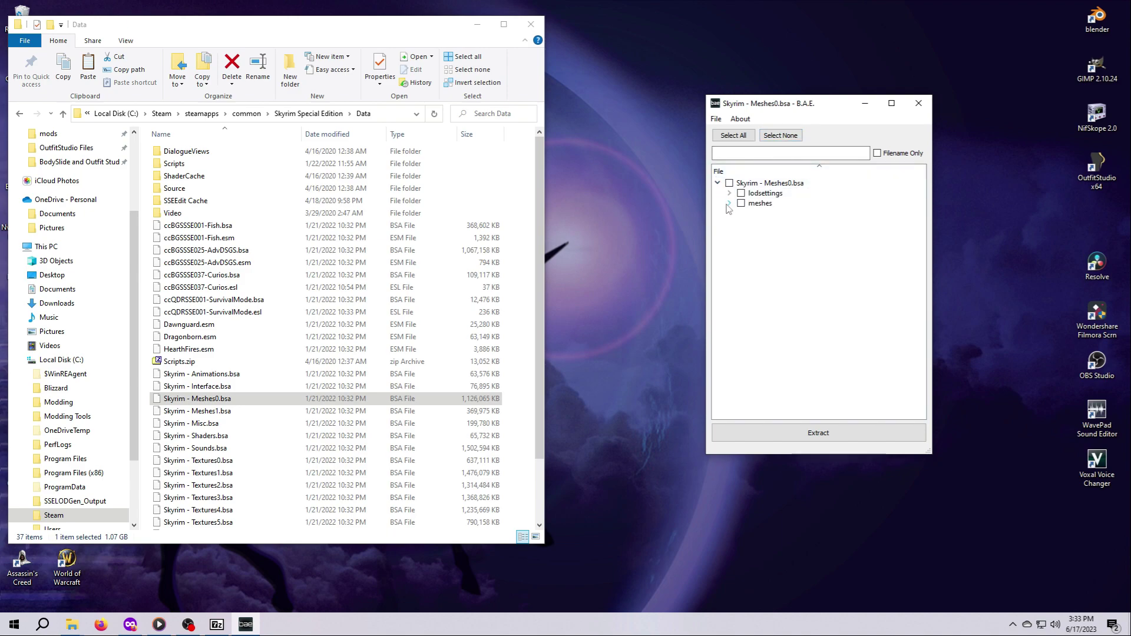
pyautogui.click(729, 203)
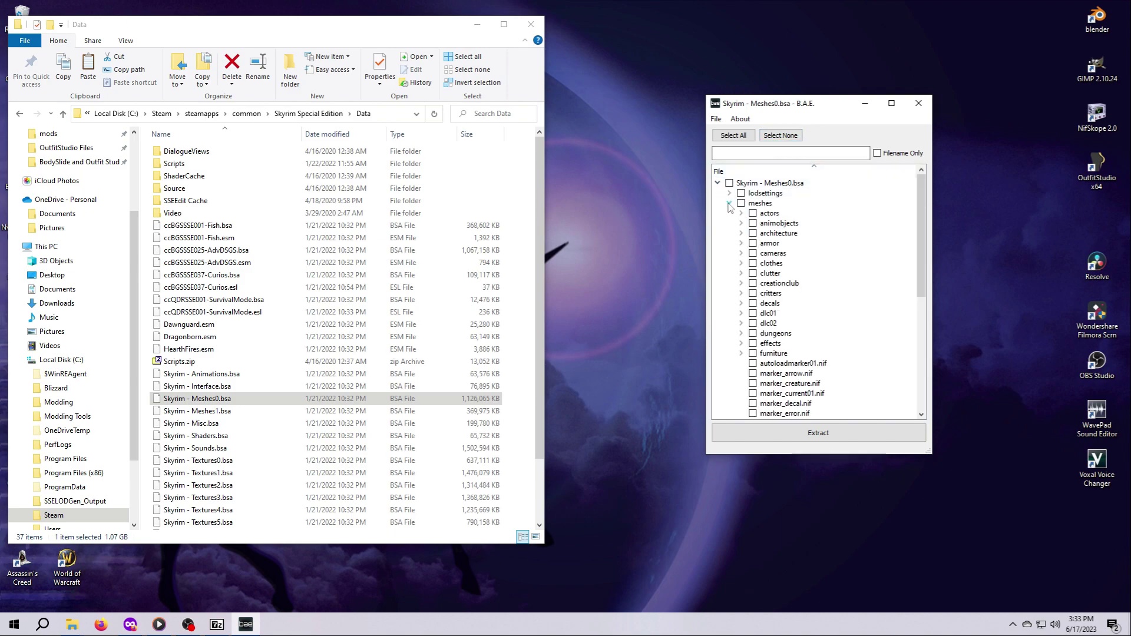
pyautogui.click(742, 263)
pyautogui.click(753, 273)
pyautogui.click(765, 284)
pyautogui.scroll(-4, 769, 294)
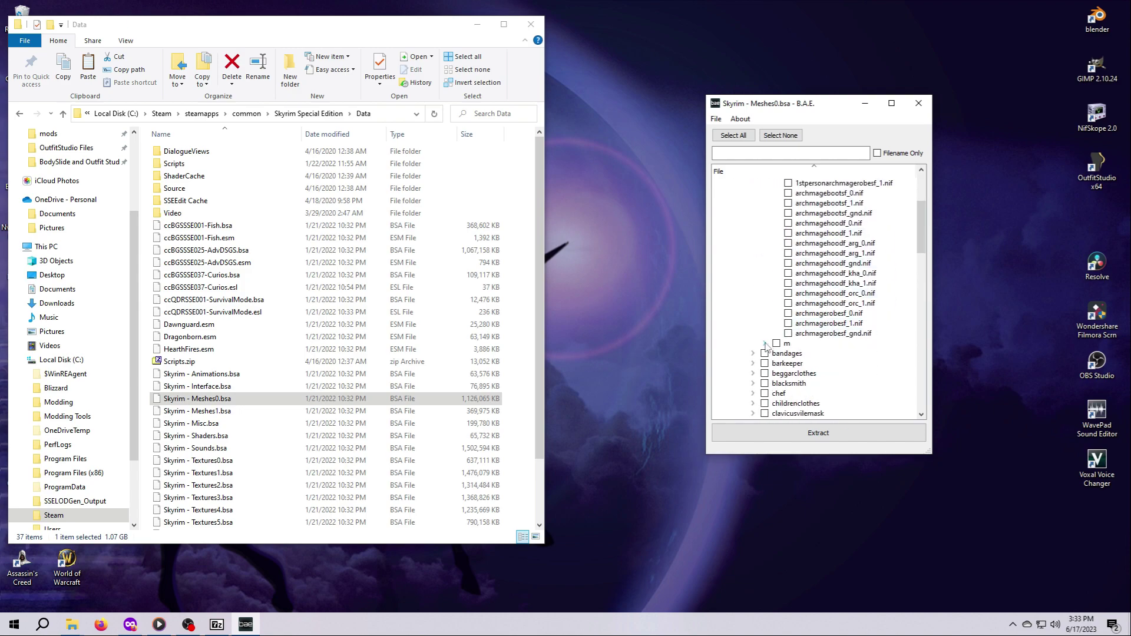
pyautogui.click(765, 343)
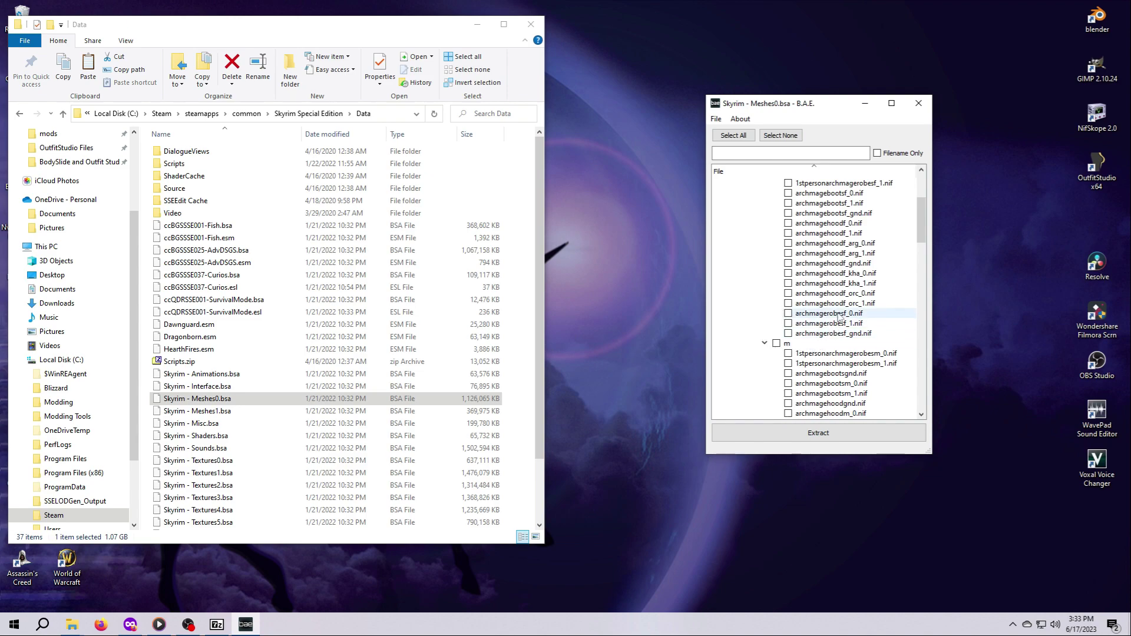
pyautogui.click(789, 314)
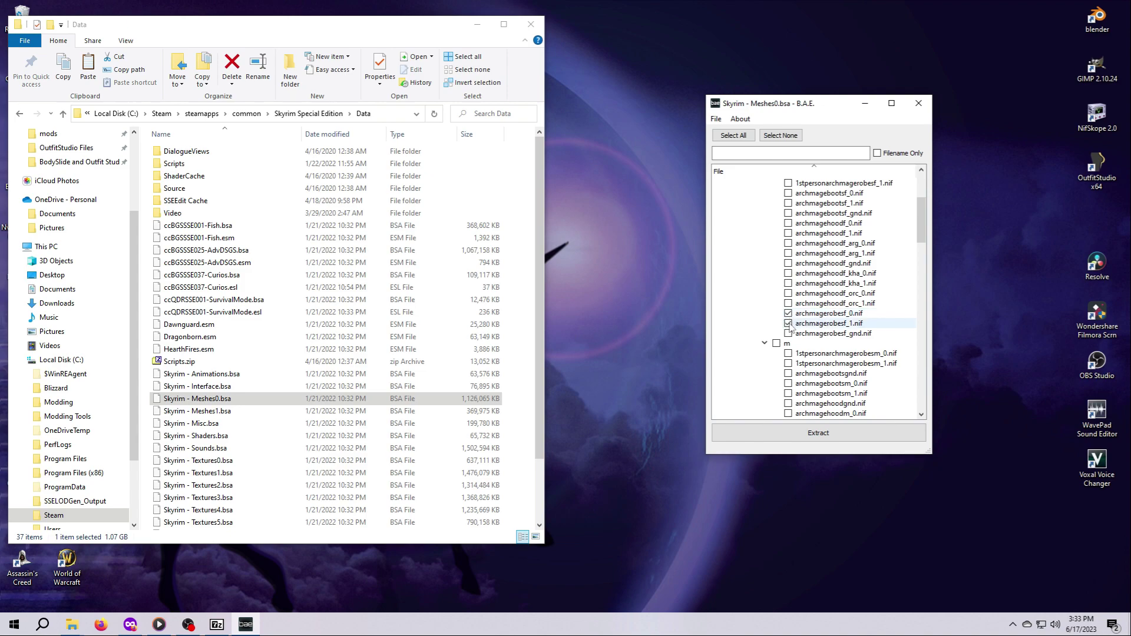
pyautogui.scroll(-4, 833, 334)
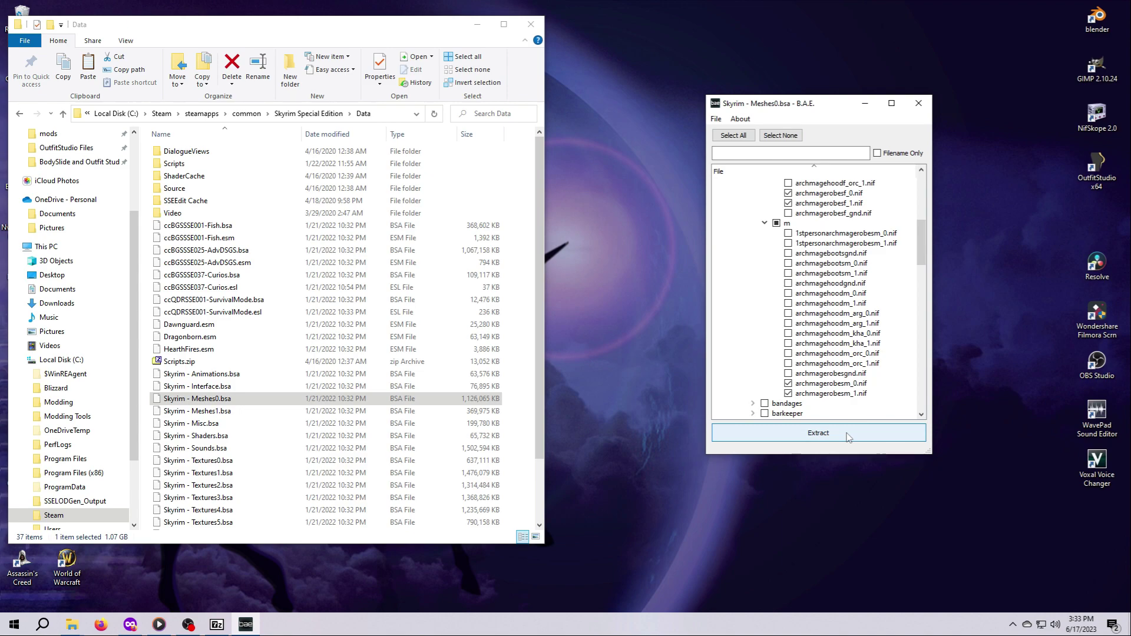
# Extract the checked meshes into the Simply for Practice (v1.0) folder under MO2 mods
pyautogui.click(808, 439)
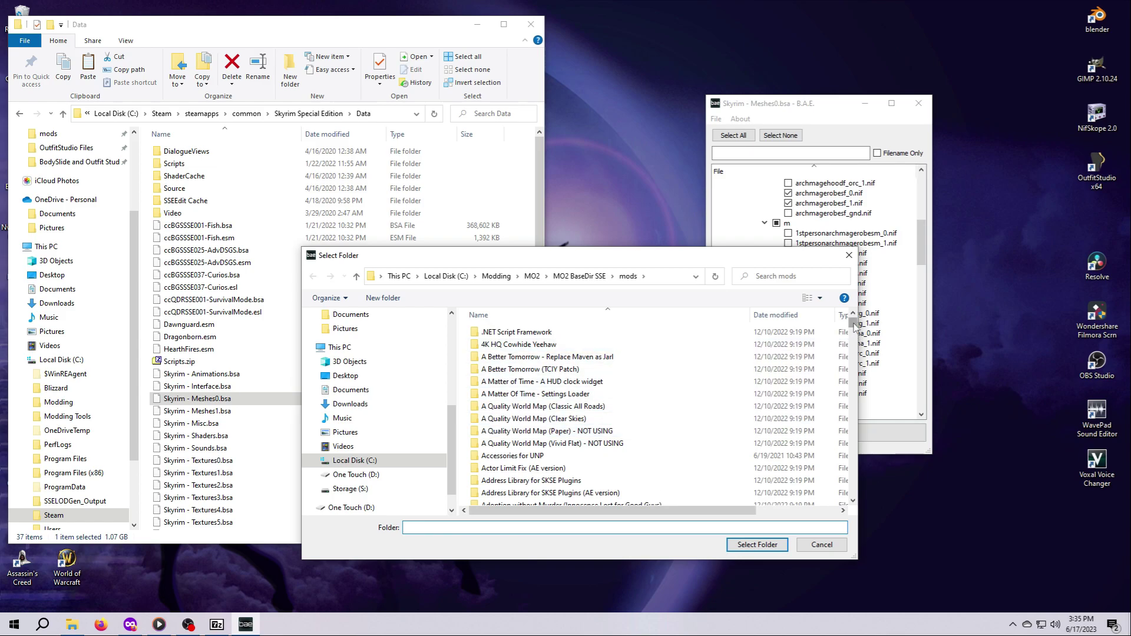
pyautogui.moveTo(855, 326); pyautogui.dragTo(875, 457)
pyautogui.click(546, 468)
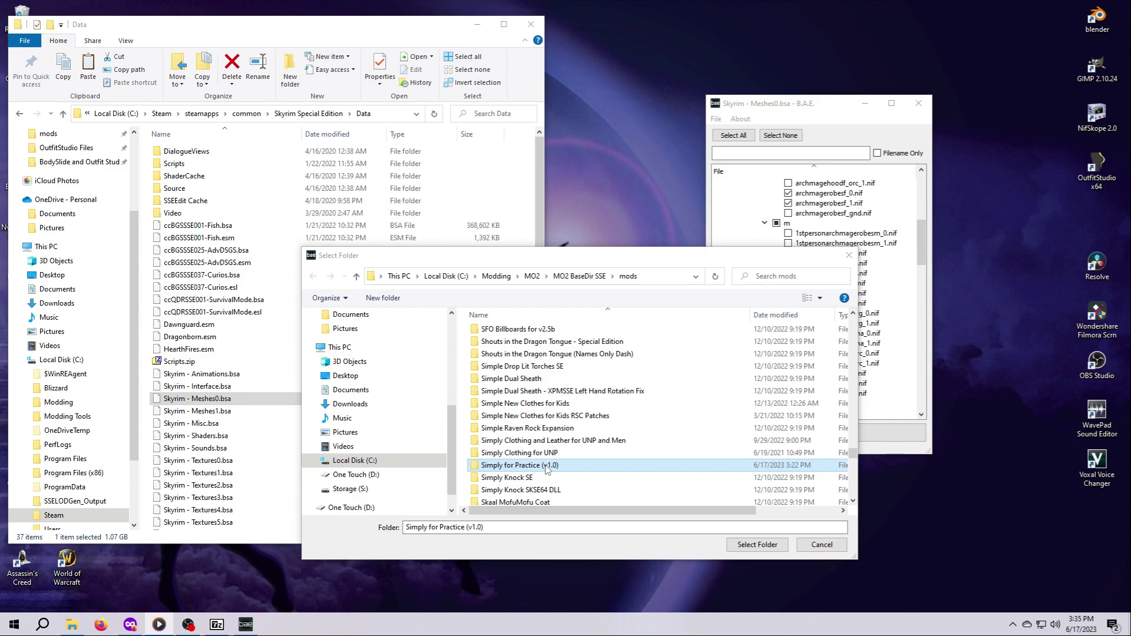
pyautogui.doubleClick(547, 469)
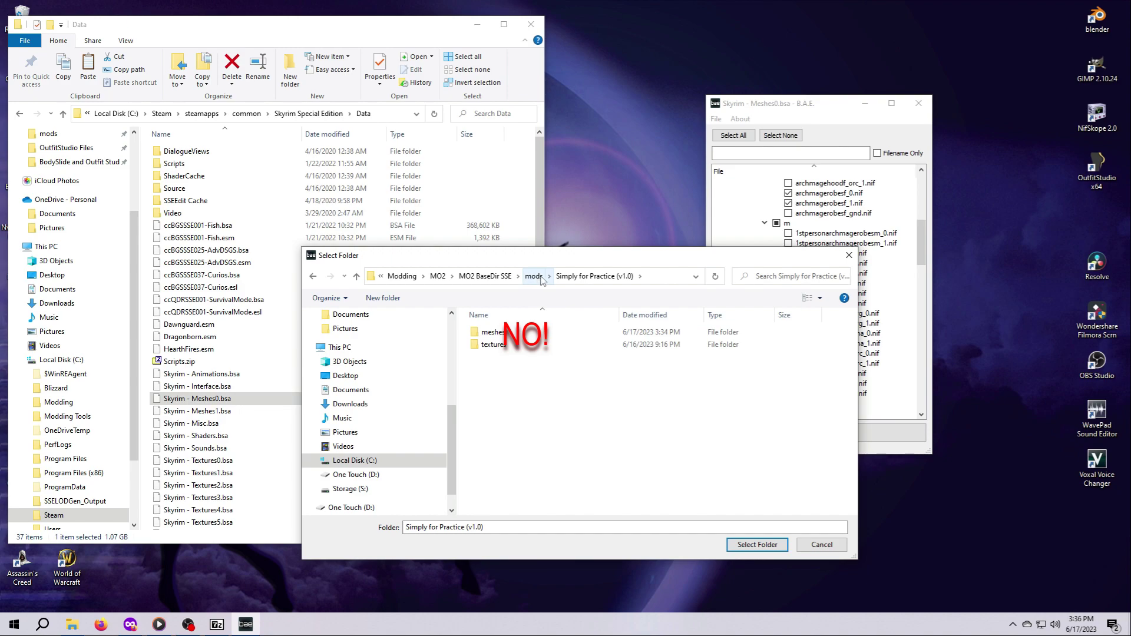
pyautogui.click(313, 278)
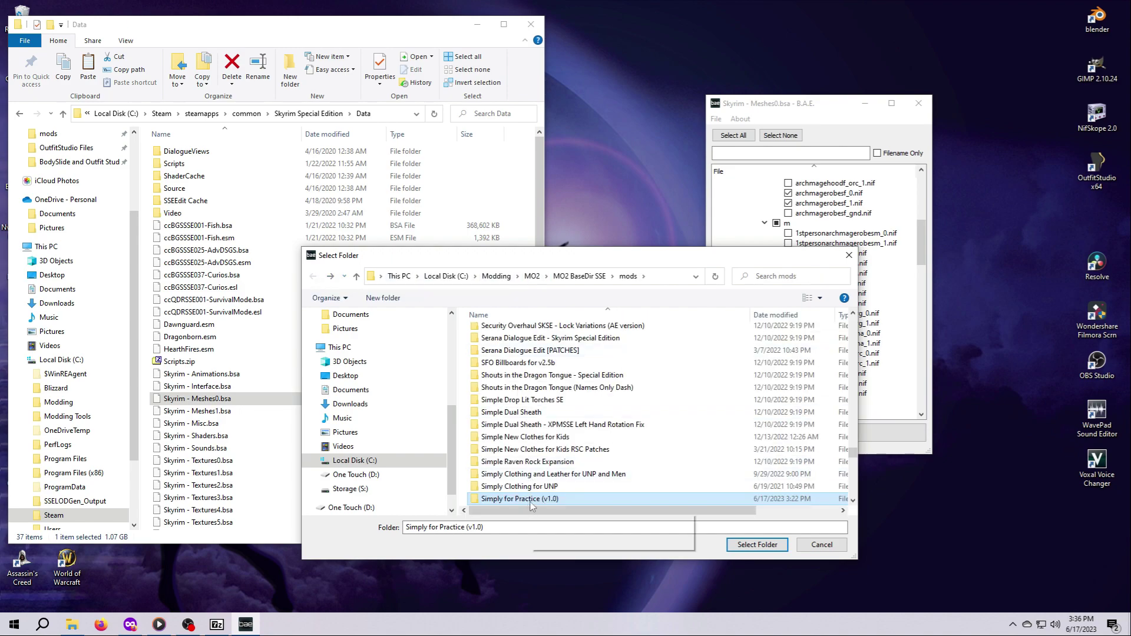
pyautogui.scroll(-1, 529, 505)
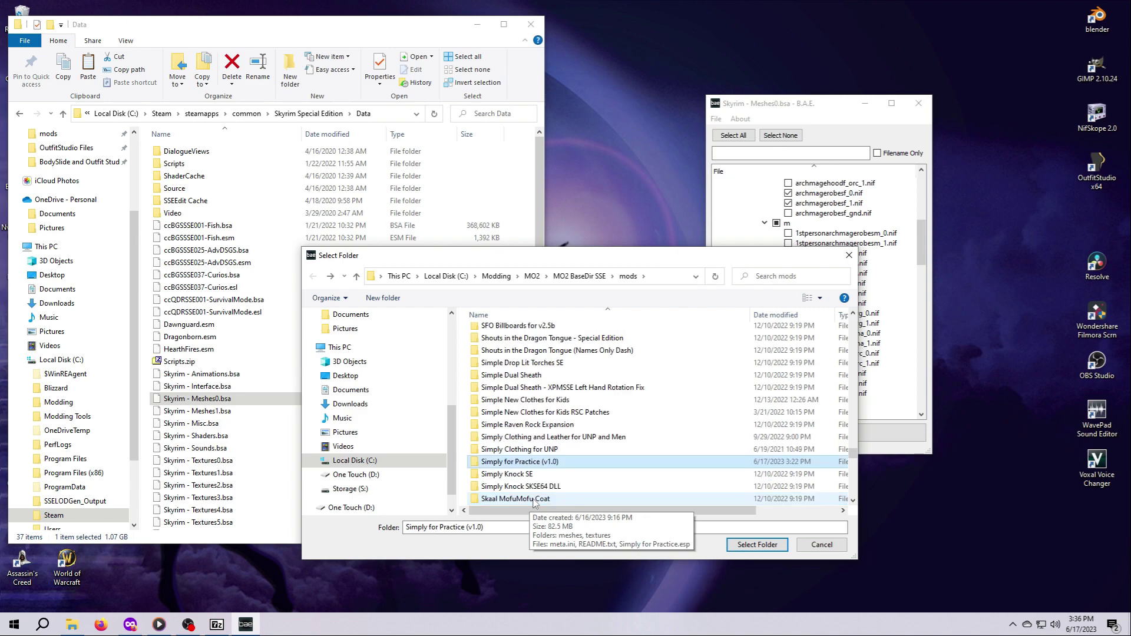
pyautogui.click(515, 463)
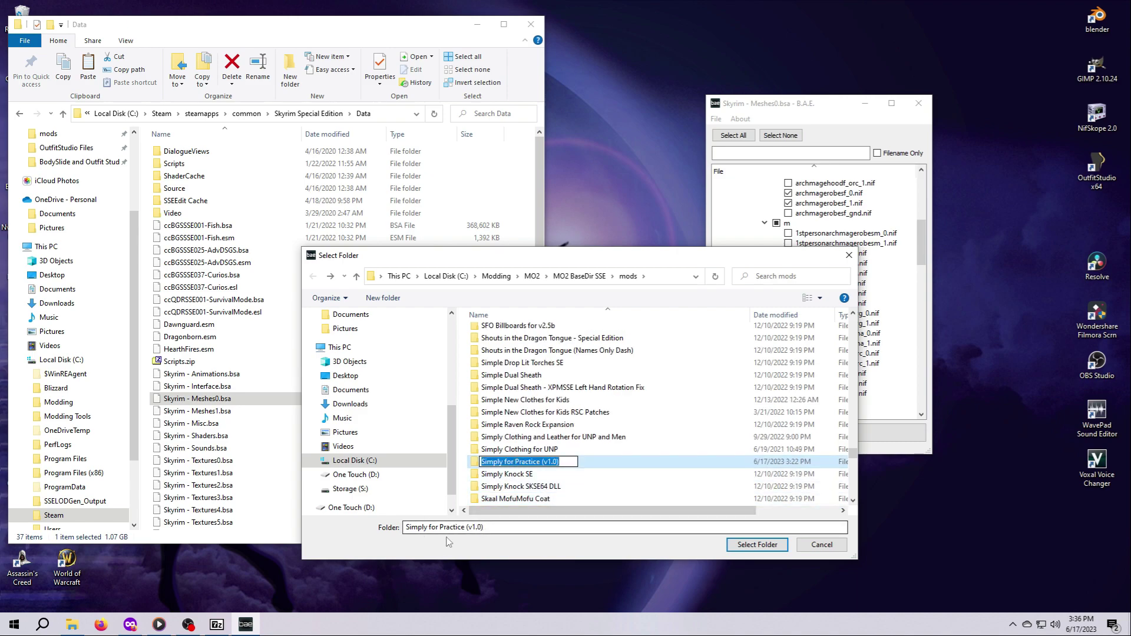
pyautogui.click(492, 526)
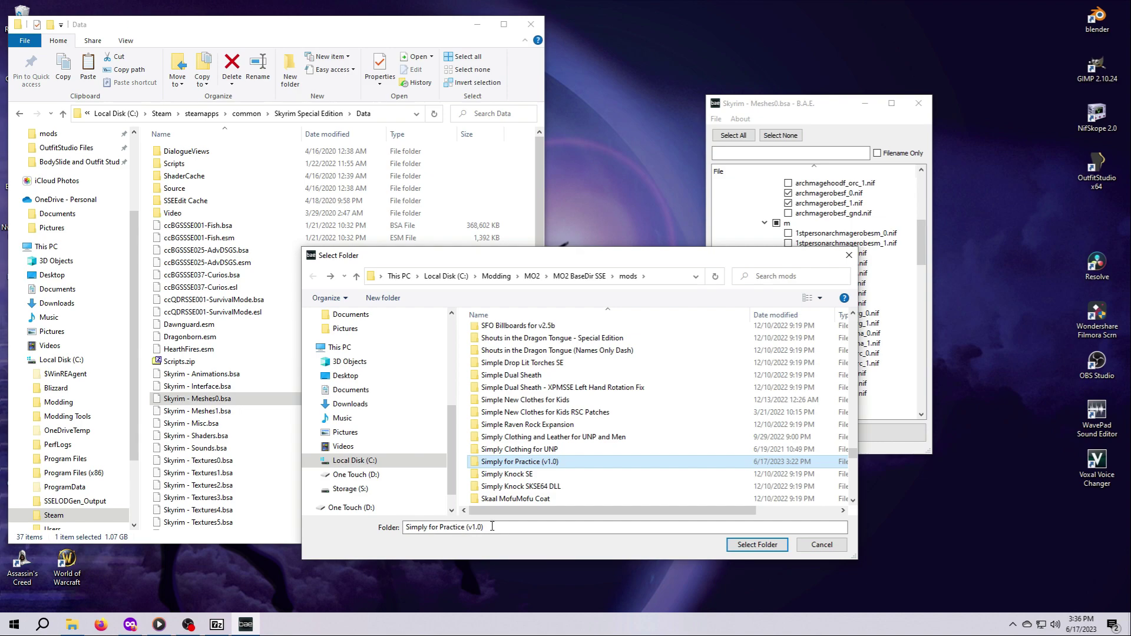
pyautogui.click(742, 547)
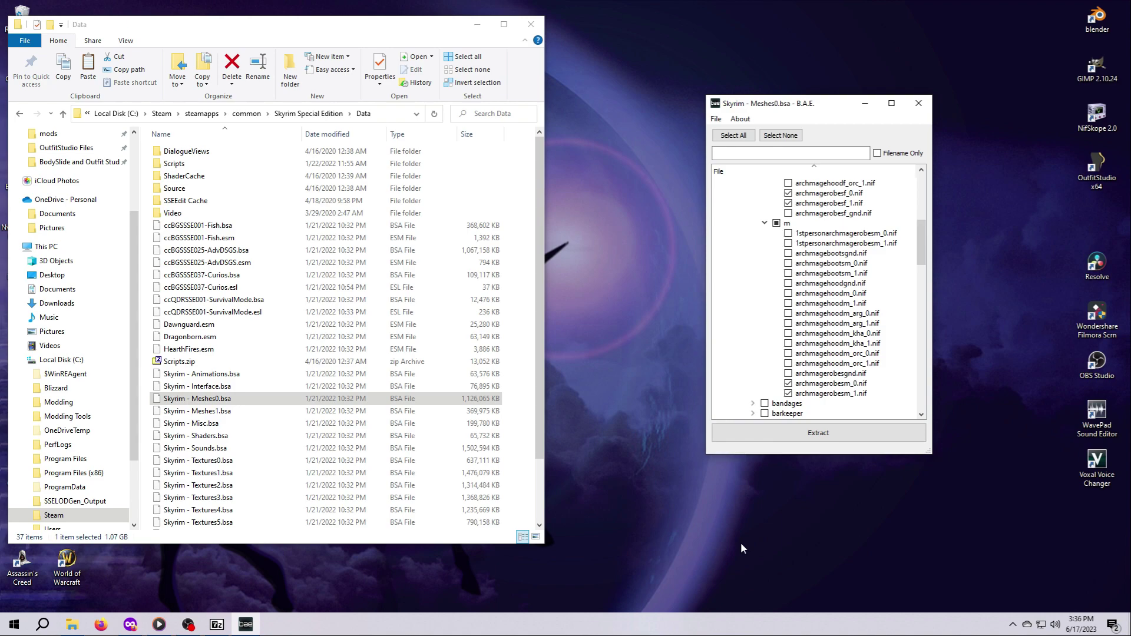
# Open the Simply for Practice (v1.0) folder from the MO2 mods folder
pyautogui.moveTo(131, 303); pyautogui.dragTo(149, 229)
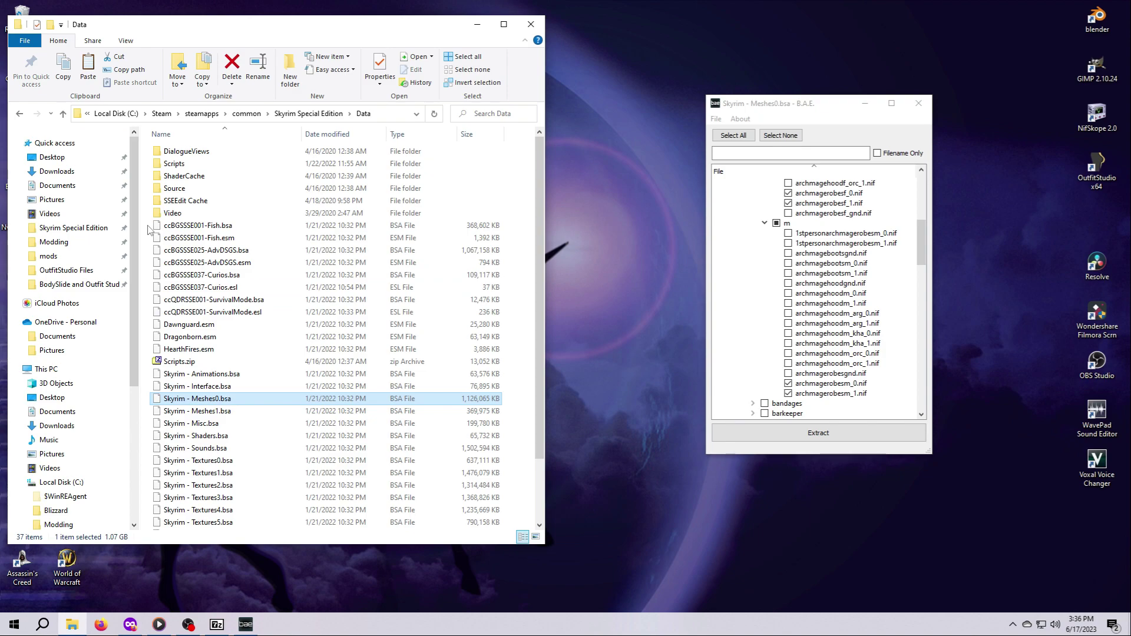
pyautogui.click(64, 260)
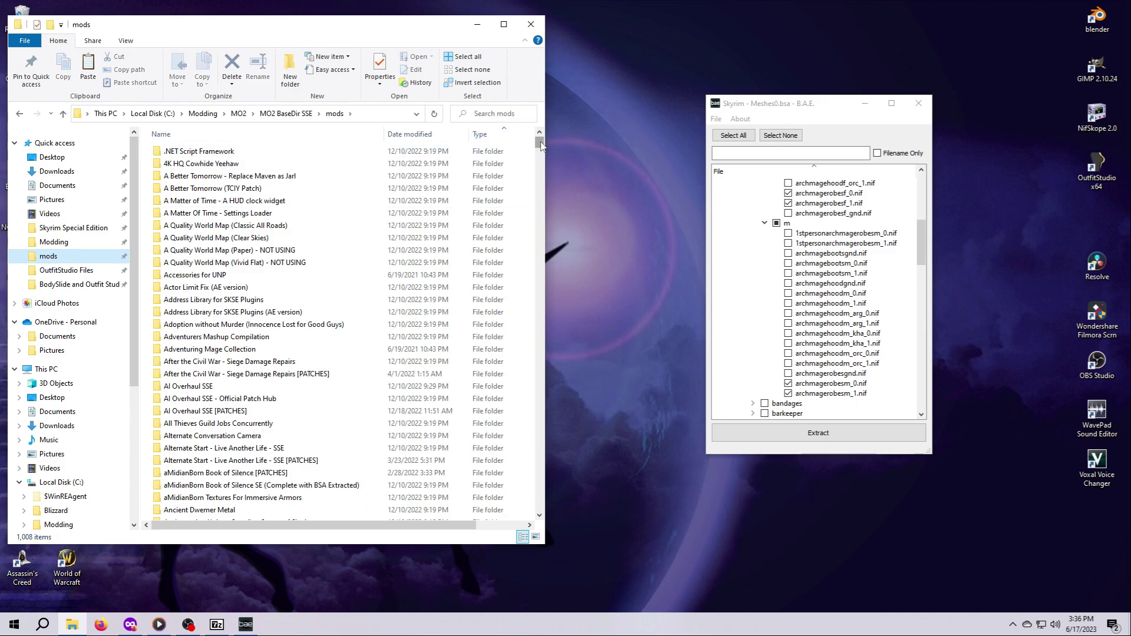
pyautogui.moveTo(541, 146); pyautogui.dragTo(539, 425)
pyautogui.click(224, 359)
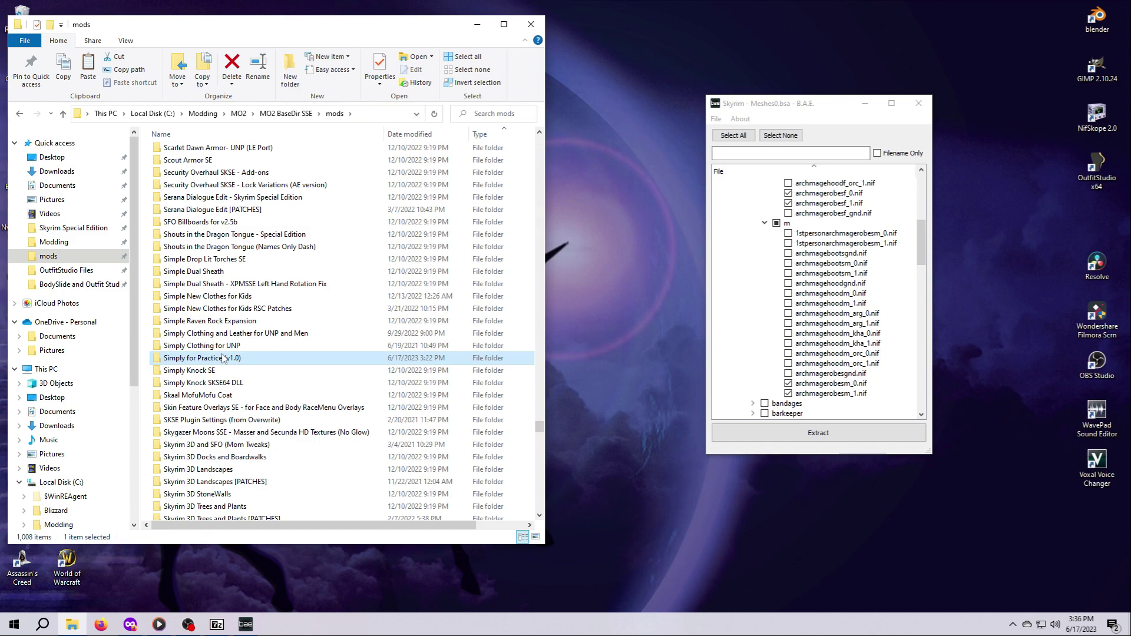
pyautogui.doubleClick(224, 358)
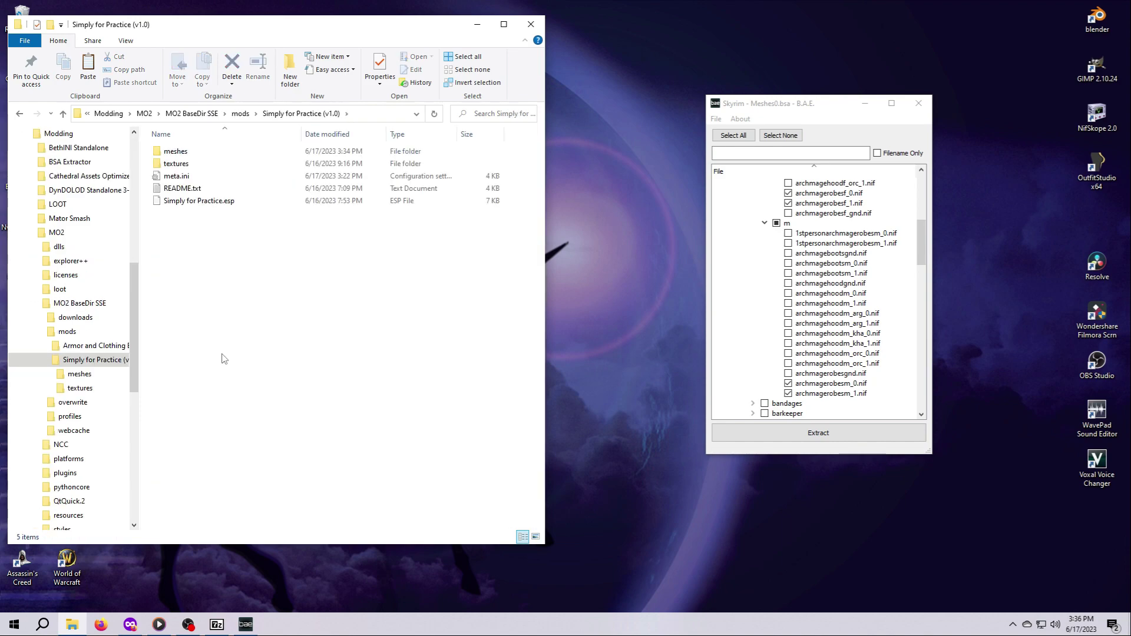
# Verify archmagerobesf_0/_1.nif in meshes\clothes\archmage\f and archmagerobesm_0/_1.nif in m
pyautogui.moveTo(189, 156)
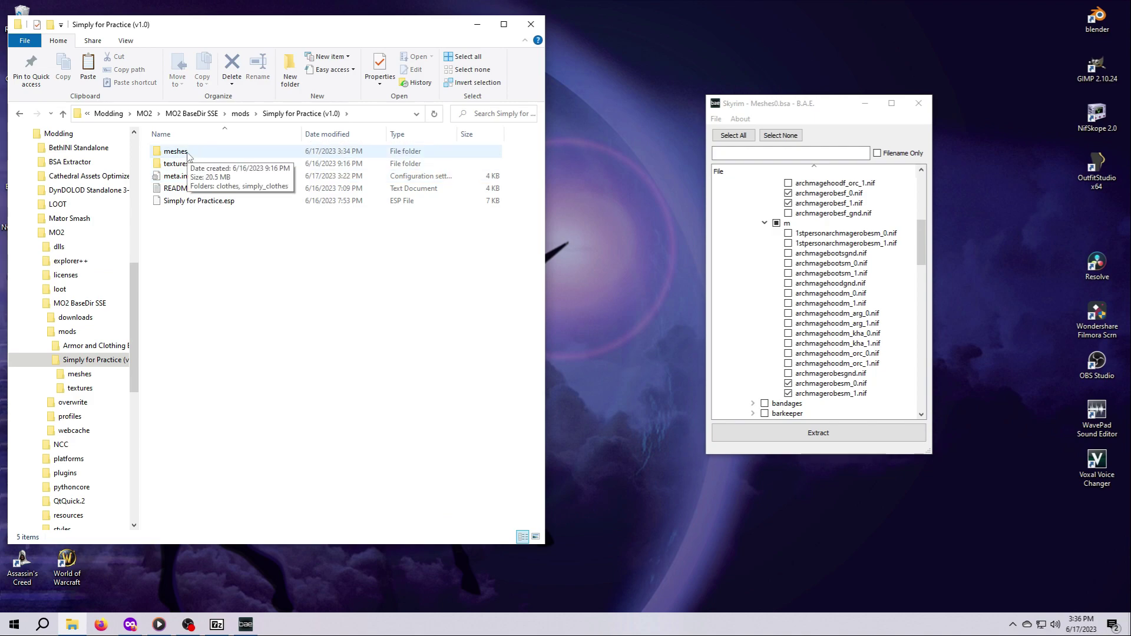
pyautogui.doubleClick(175, 152)
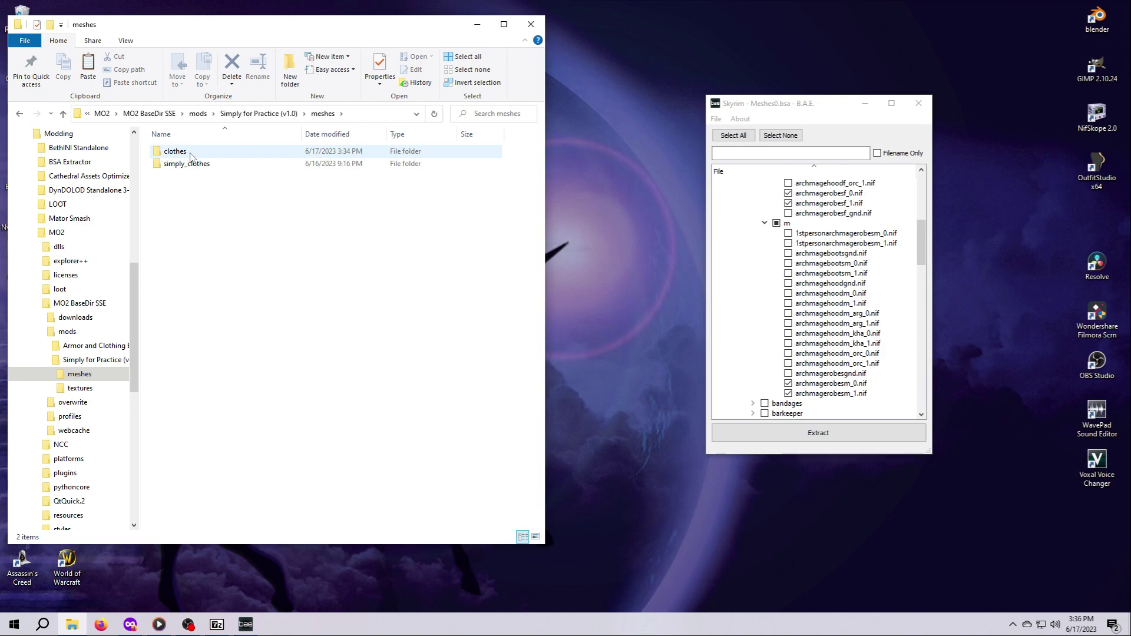
pyautogui.doubleClick(180, 154)
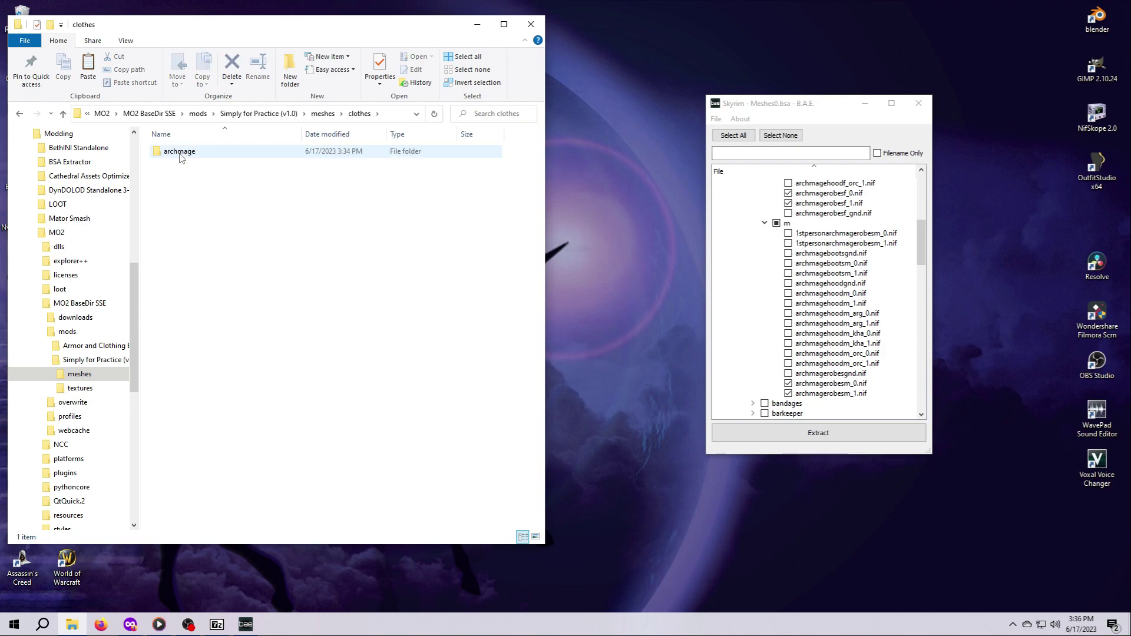
pyautogui.doubleClick(180, 155)
pyautogui.doubleClick(181, 158)
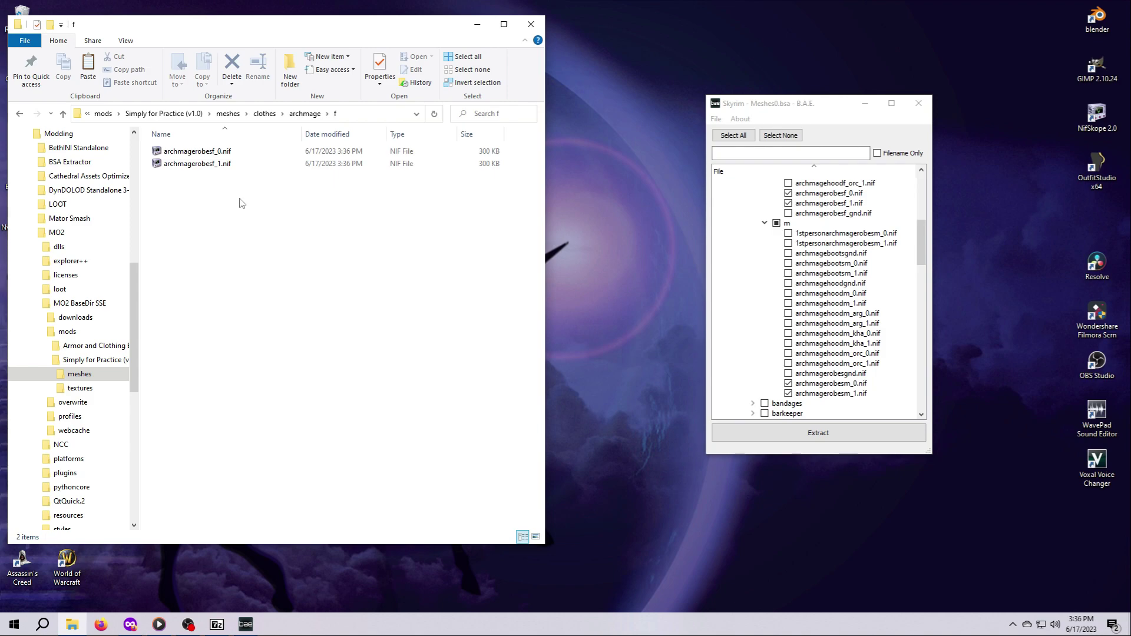
pyautogui.click(305, 113)
pyautogui.doubleClick(193, 166)
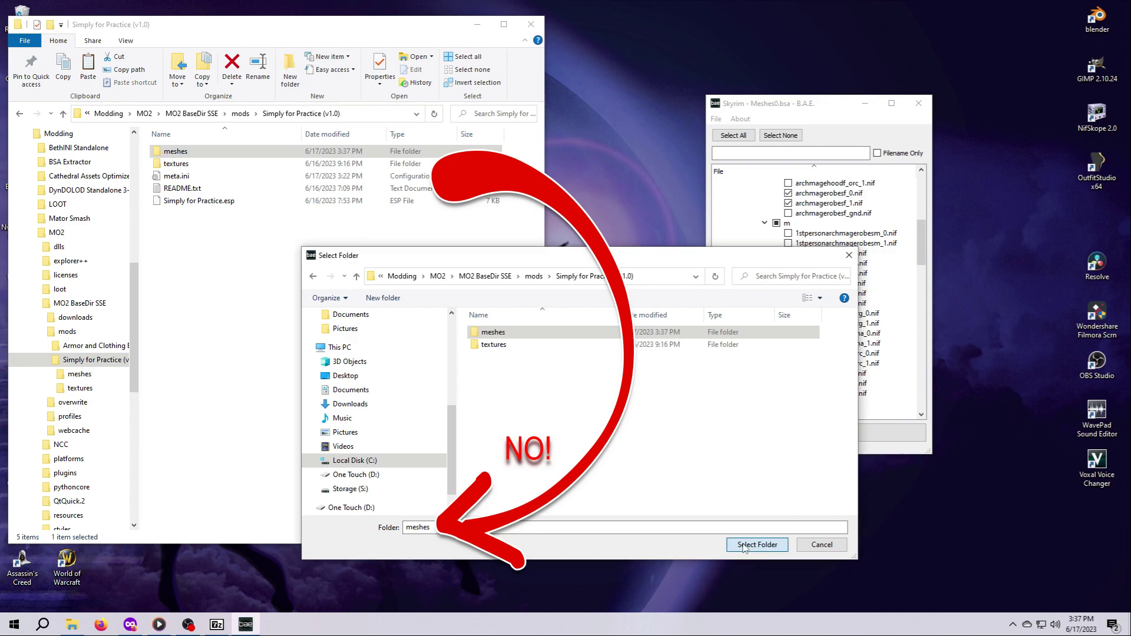
# Close the folder chooser and open the mod's meshes folder, revealing a nested meshes folder
pyautogui.click(744, 546)
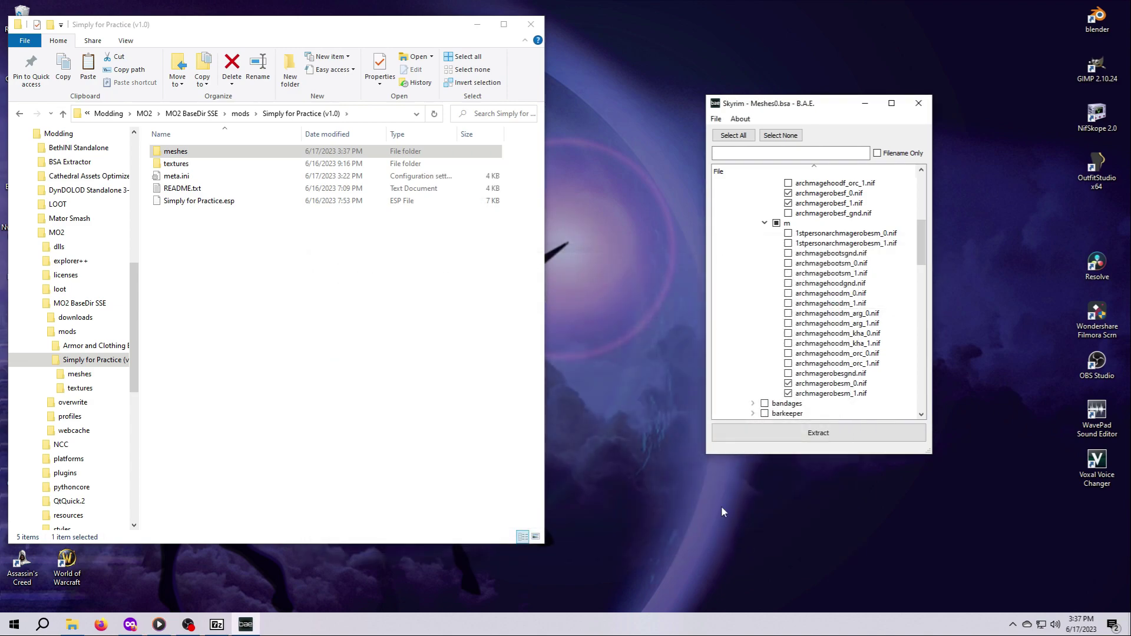
pyautogui.click(207, 155)
pyautogui.doubleClick(206, 154)
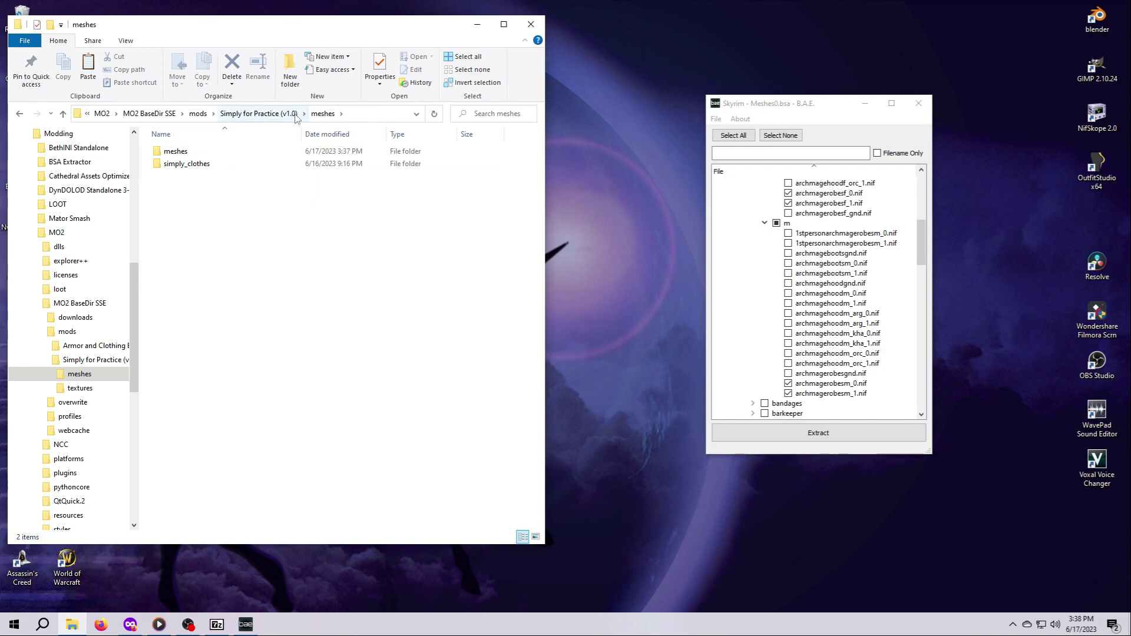
# Return to the mod's meshes folder and rename its inner meshes folder to 'extra mesh folder'
pyautogui.click(259, 113)
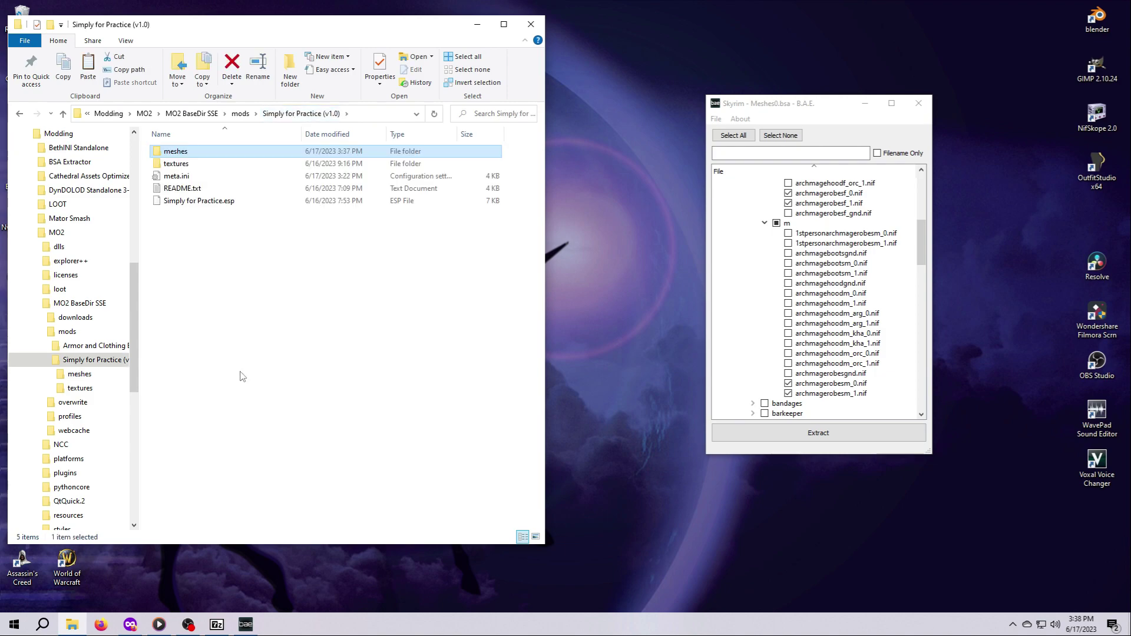
pyautogui.doubleClick(191, 154)
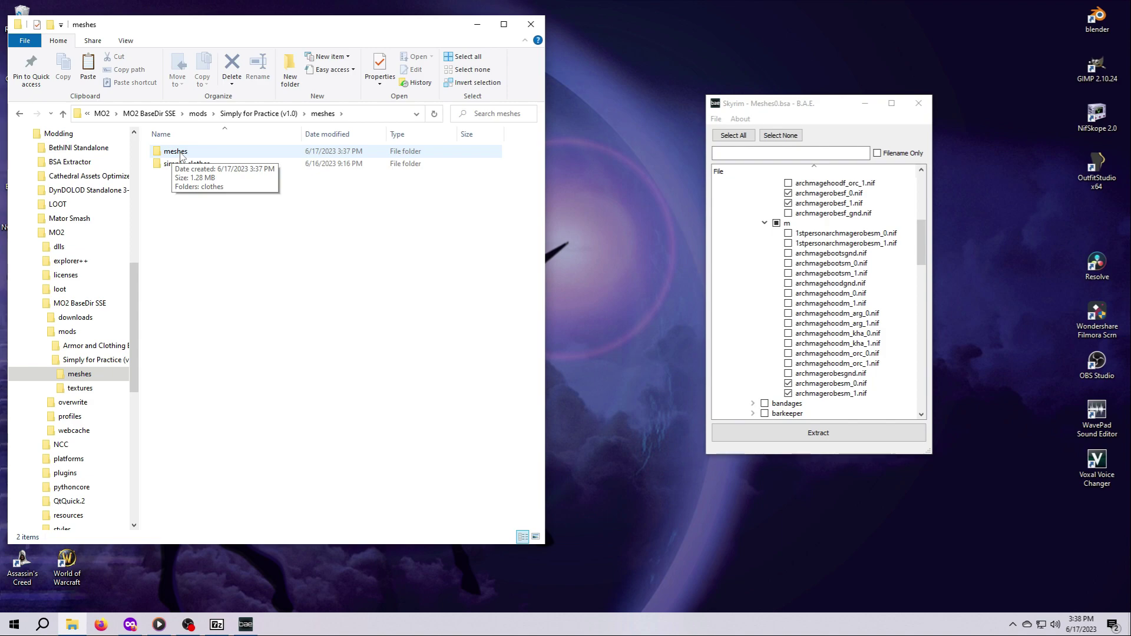
pyautogui.click(182, 156)
pyautogui.click(181, 153)
pyautogui.write('extra mesh folder')
pyautogui.press('Return')
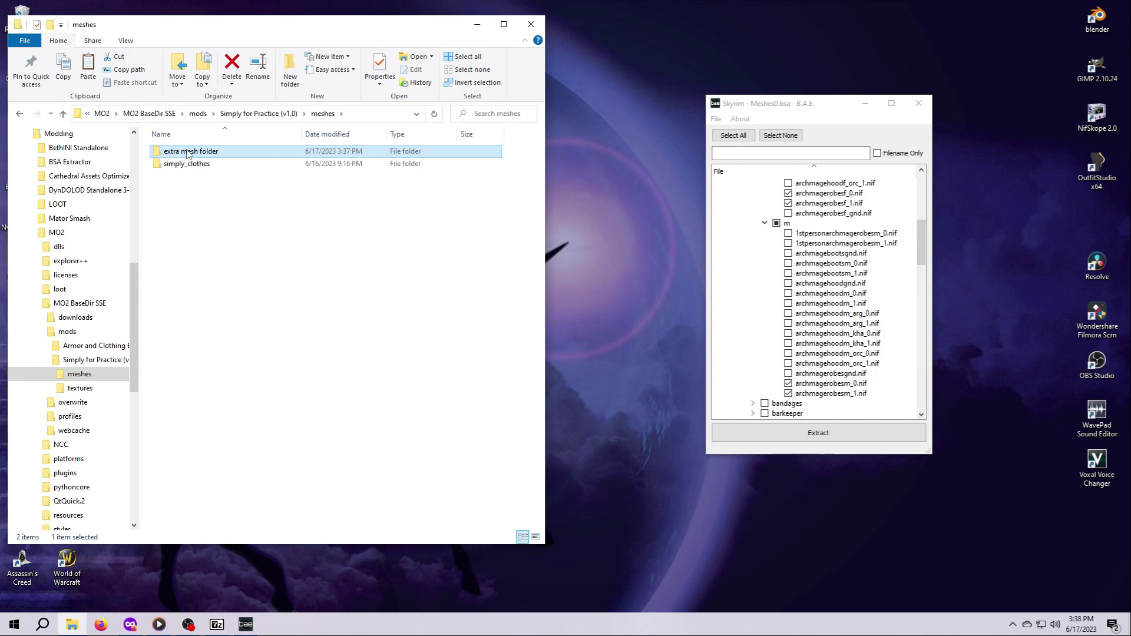
# Open extra mesh folder in a second window and move its clothes folder into the mod's meshes folder
pyautogui.rightClick(189, 152)
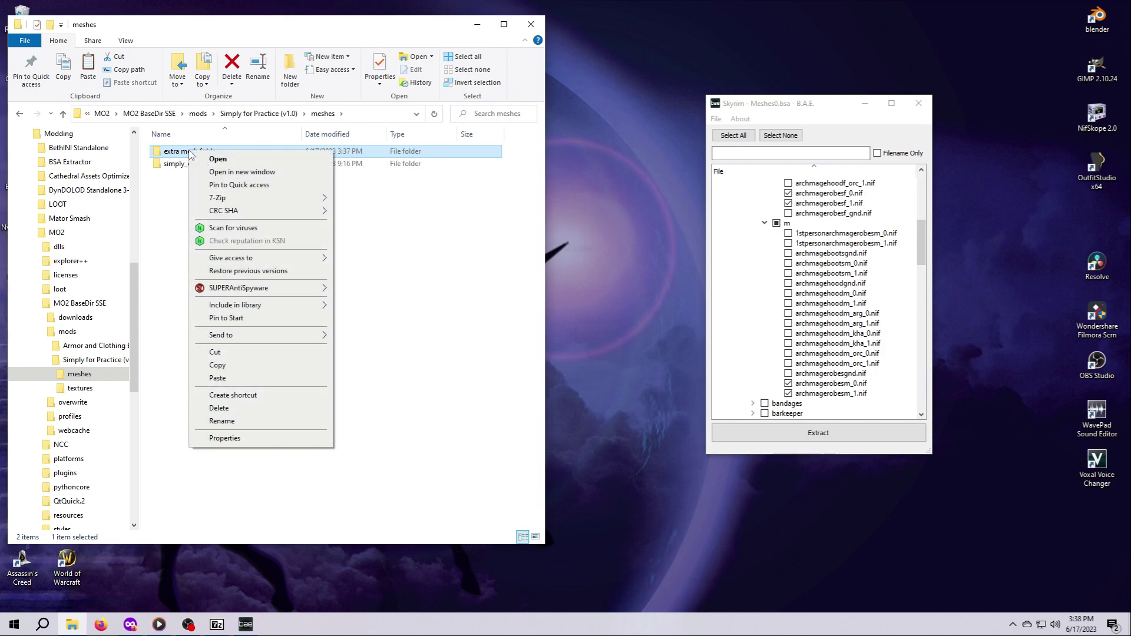
pyautogui.click(228, 177)
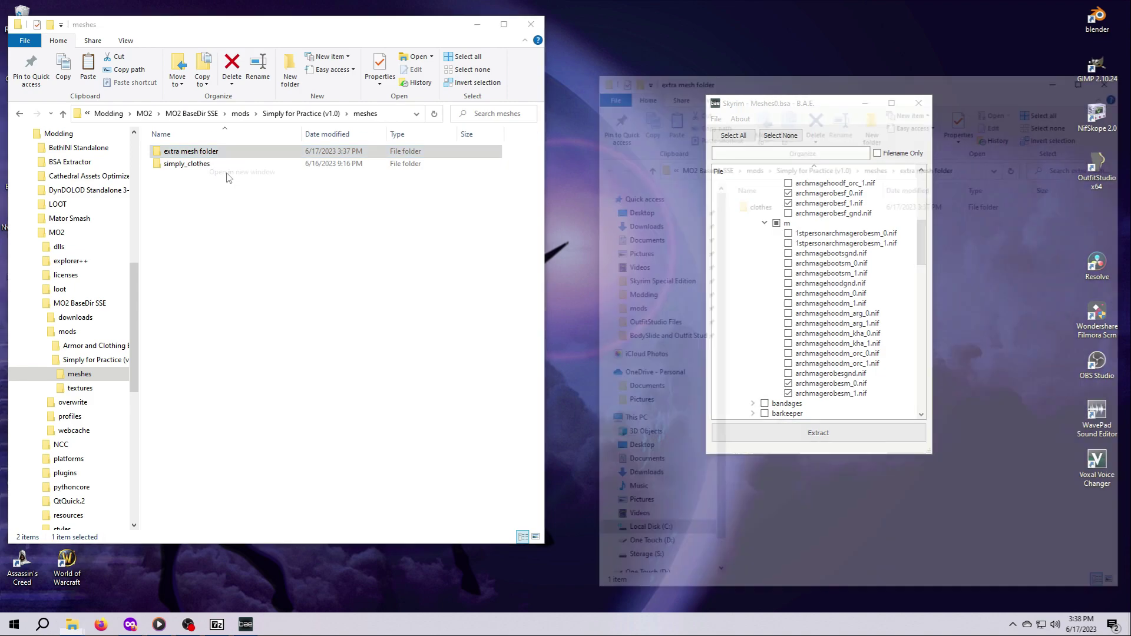
pyautogui.moveTo(777, 84); pyautogui.dragTo(737, 79)
pyautogui.click(302, 113)
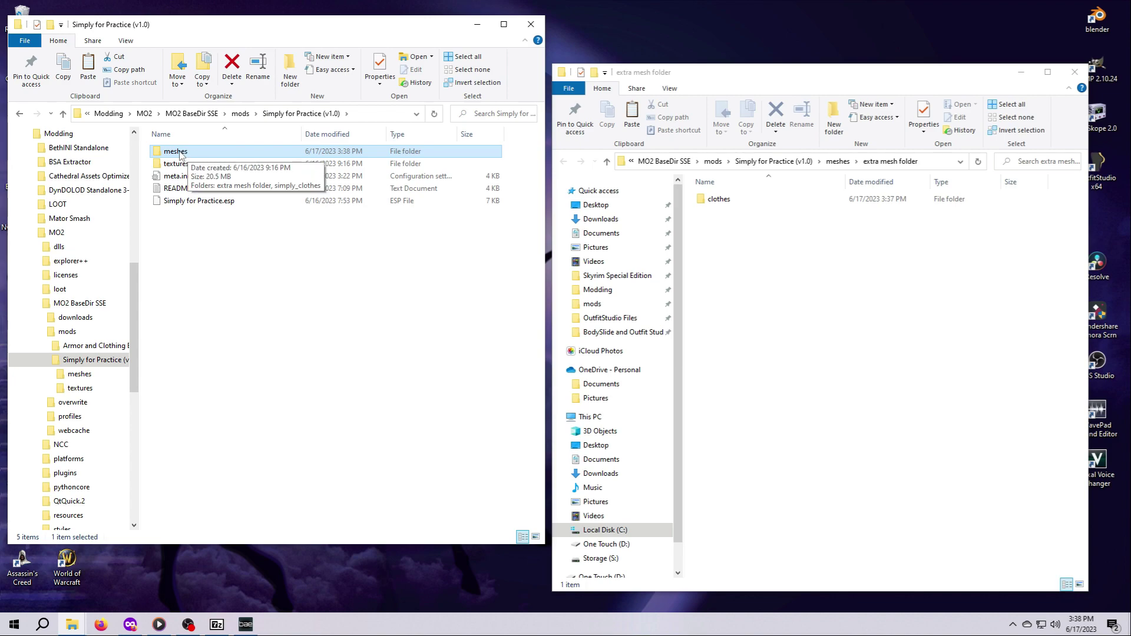
pyautogui.doubleClick(203, 155)
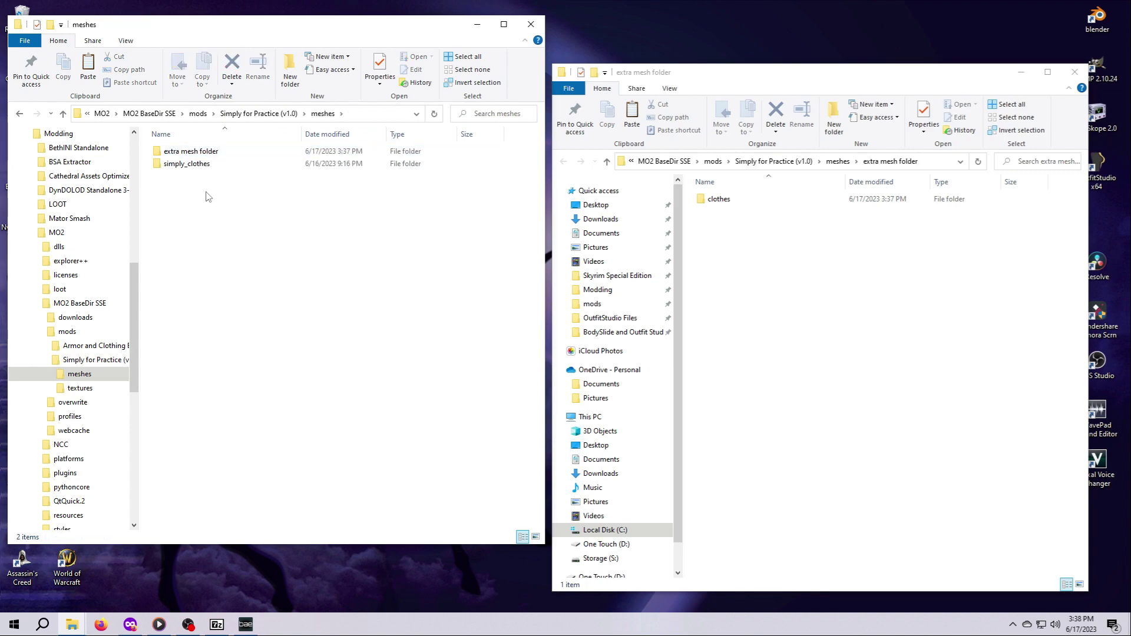
pyautogui.click(887, 167)
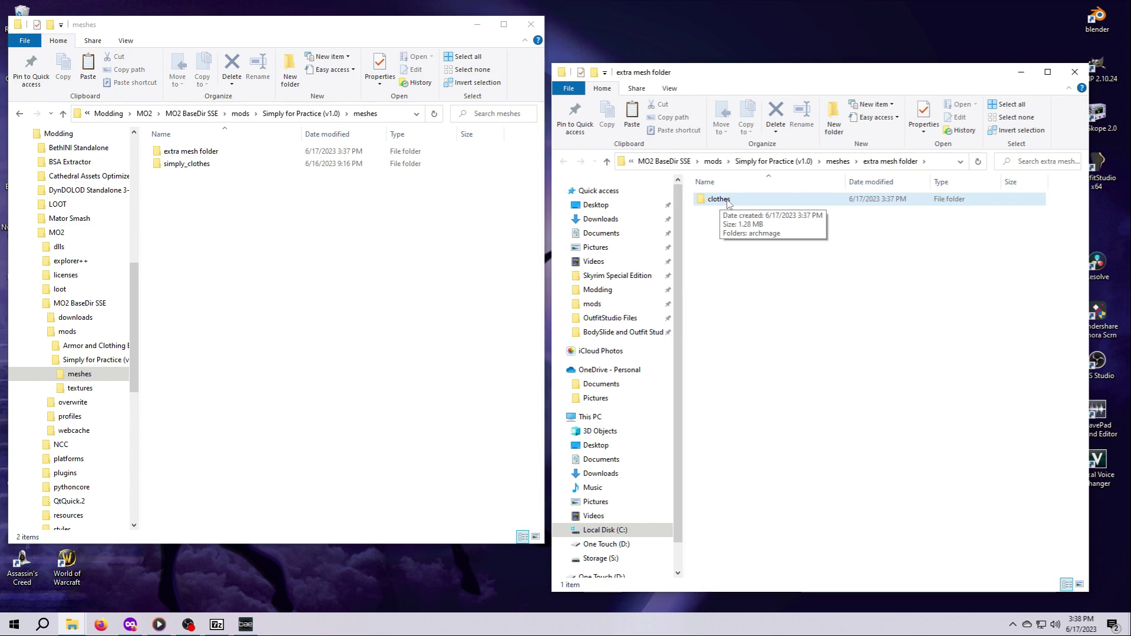
pyautogui.moveTo(722, 201); pyautogui.dragTo(250, 332)
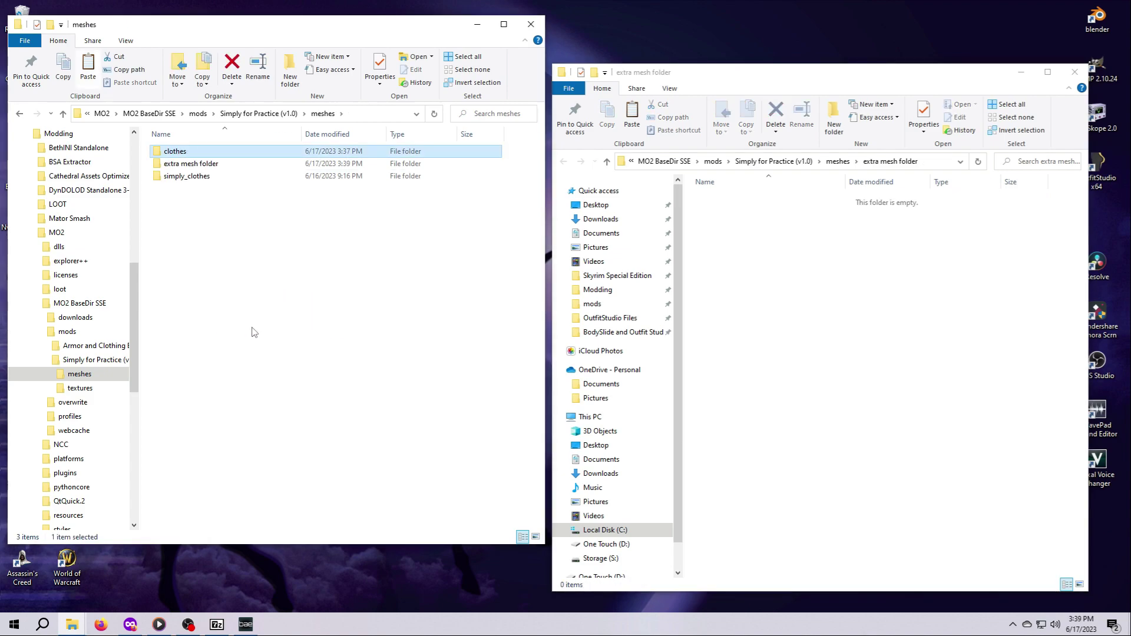
# Check the moved clothes\archmage\f folder holds the robe meshes, then return to meshes
pyautogui.doubleClick(180, 154)
pyautogui.doubleClick(180, 152)
pyautogui.doubleClick(177, 152)
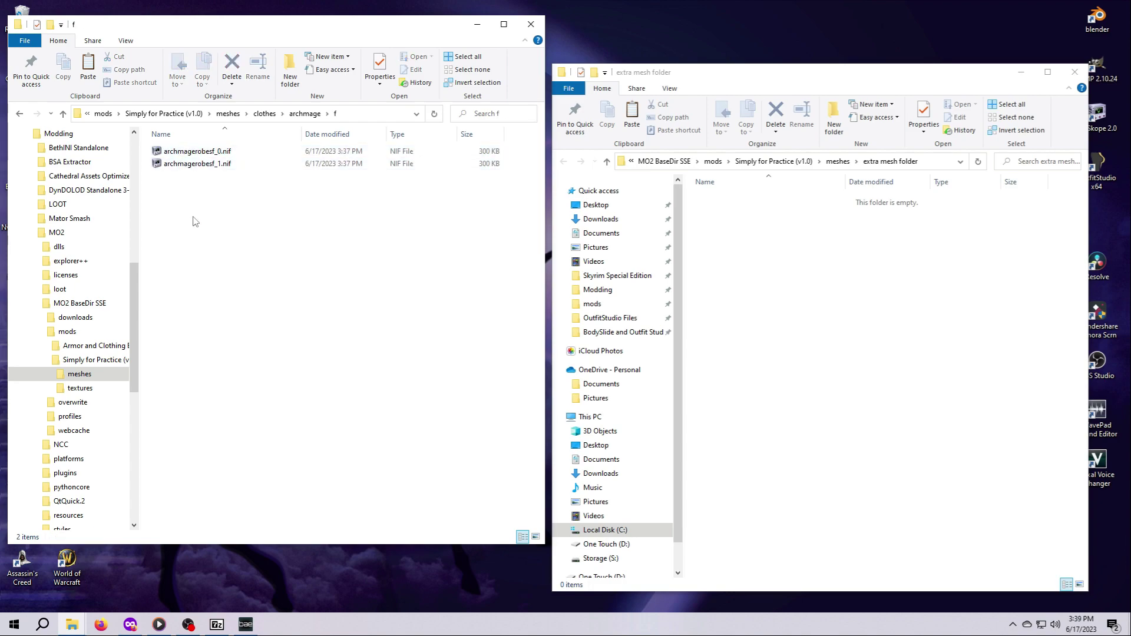
pyautogui.click(305, 114)
pyautogui.click(265, 116)
pyautogui.click(312, 115)
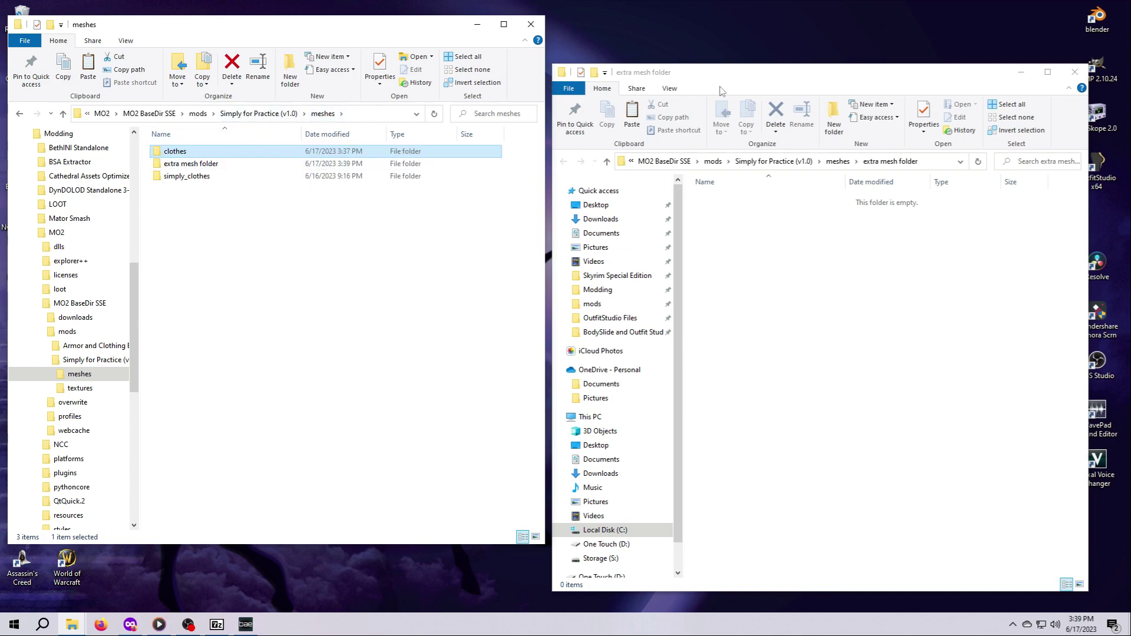
# Close the second window and delete the empty extra mesh folder
pyautogui.click(1075, 72)
pyautogui.moveTo(914, 245); pyautogui.dragTo(917, 203)
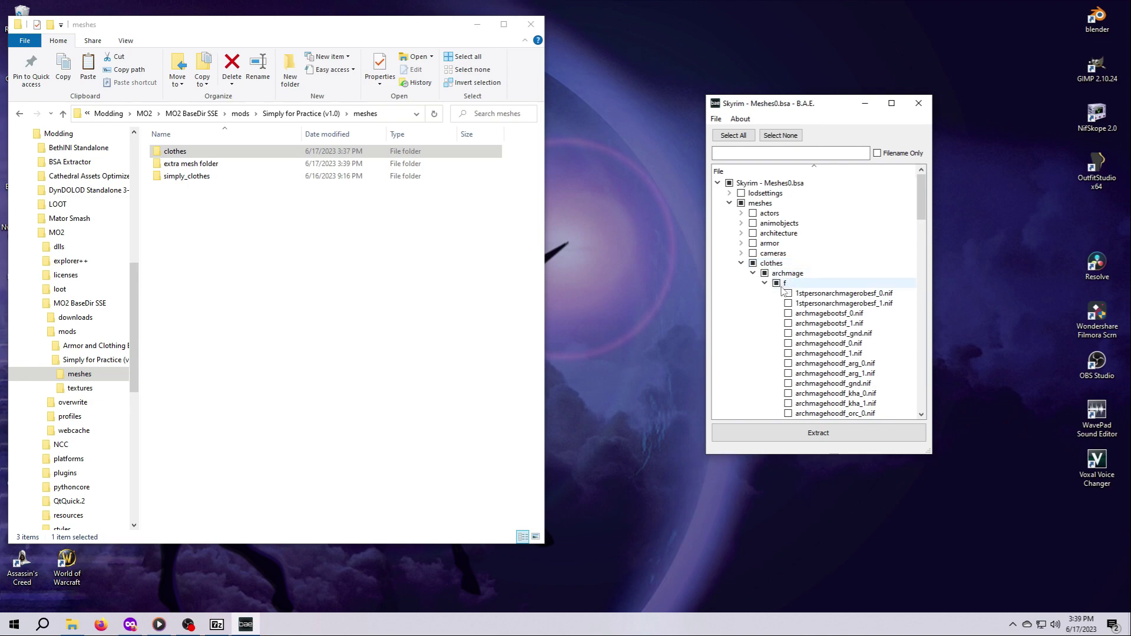
pyautogui.click(193, 165)
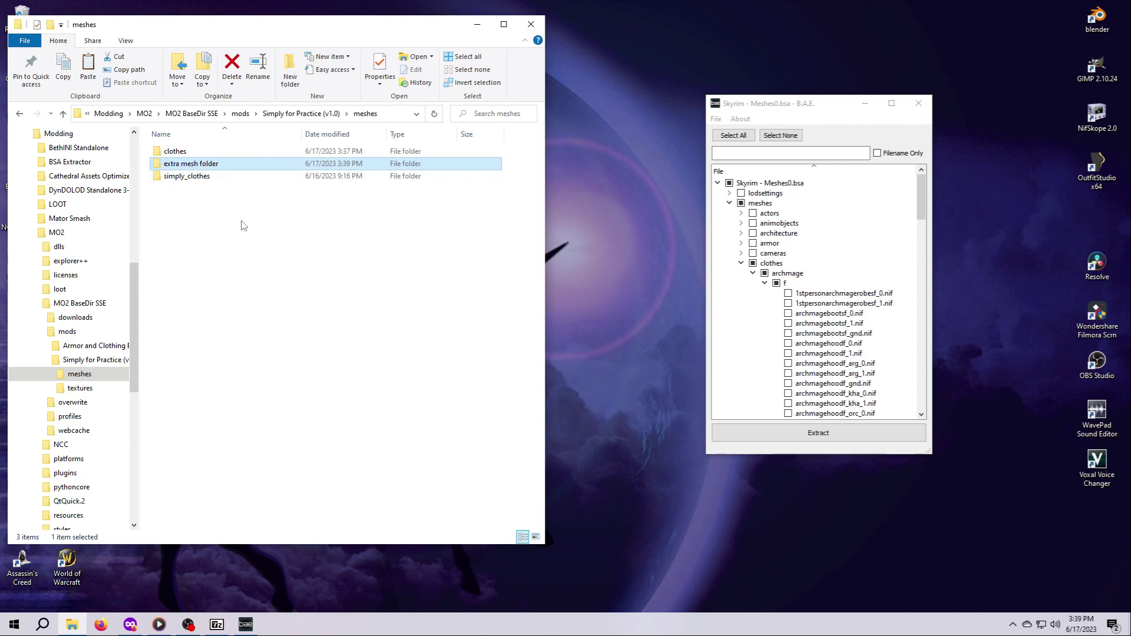
pyautogui.press('Delete')
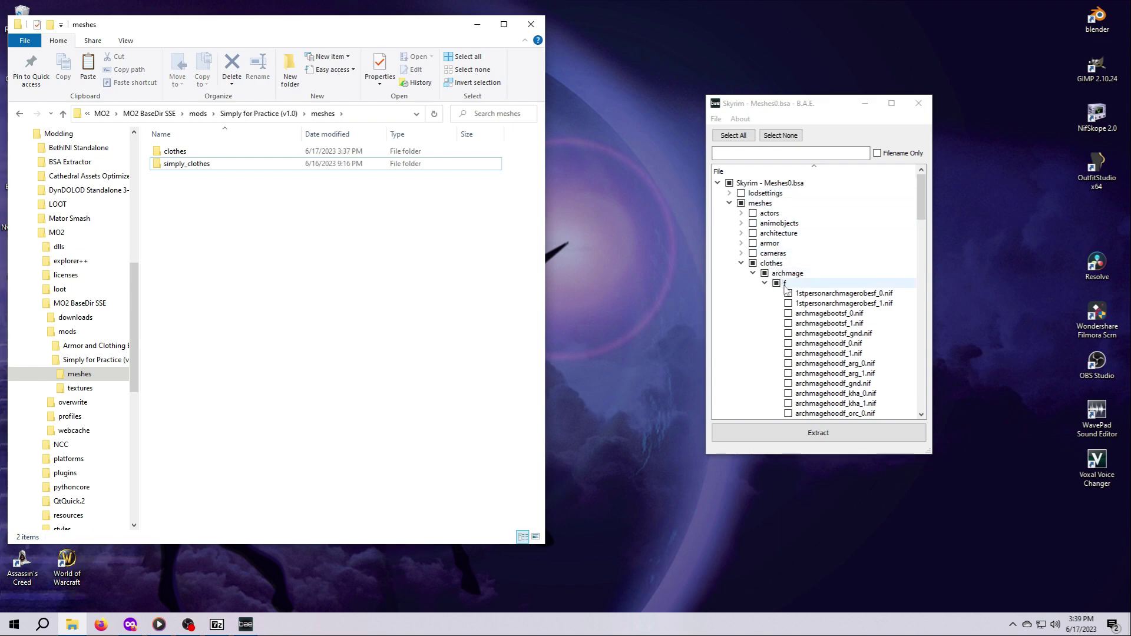
# Collapse archmage and clothes, then expand armor > amuletsandrings in the Meshes0.bsa tree
pyautogui.click(753, 274)
pyautogui.click(741, 263)
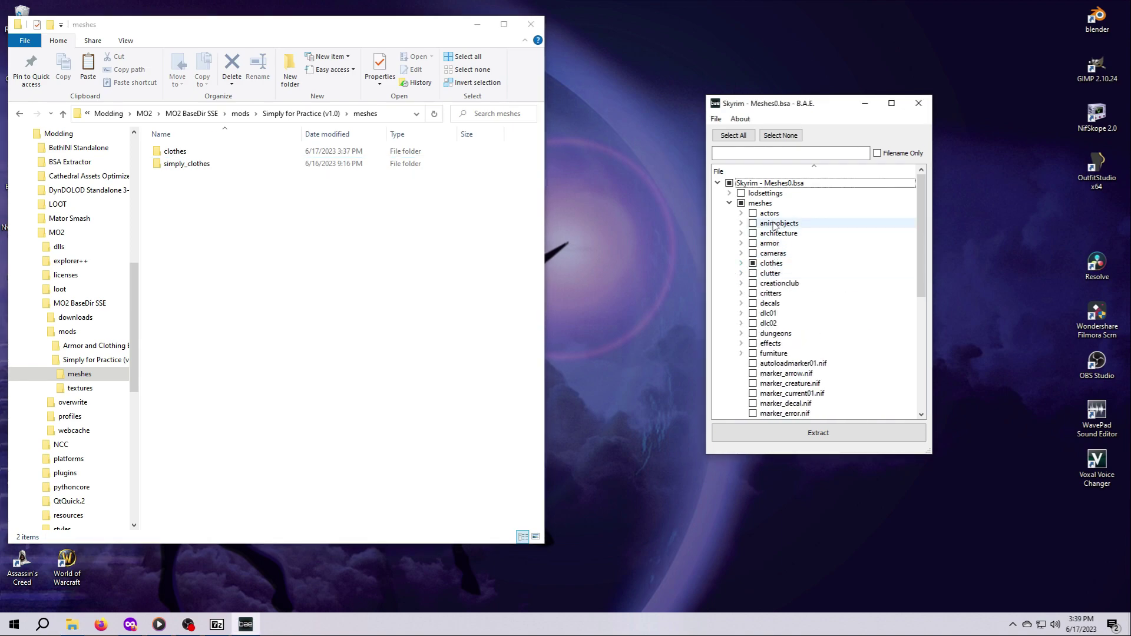
pyautogui.click(742, 244)
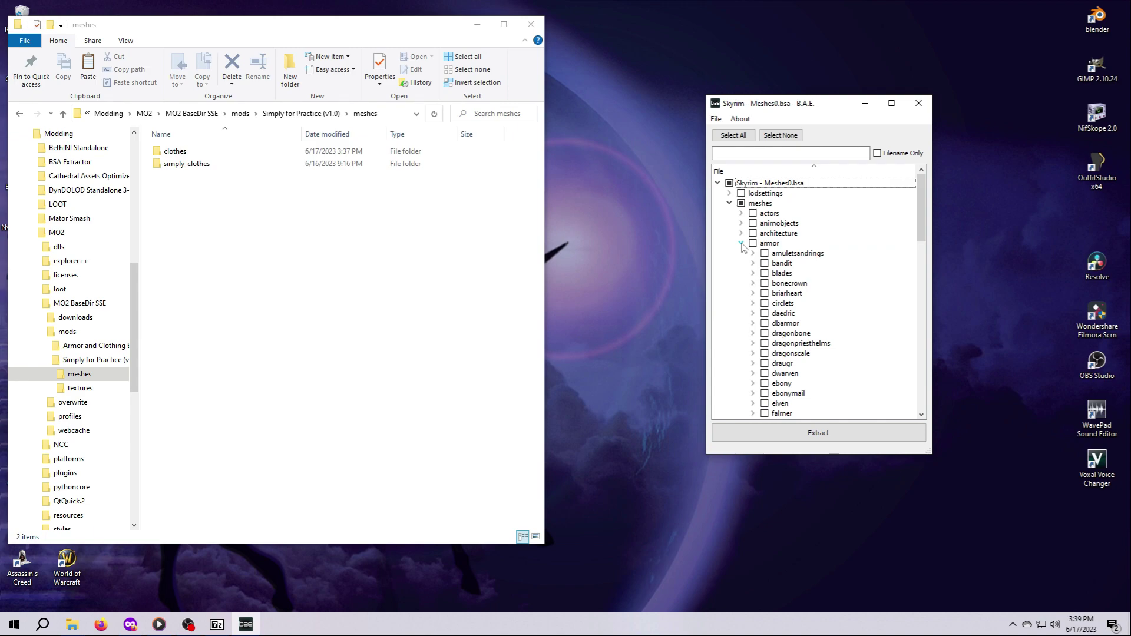
pyautogui.click(754, 254)
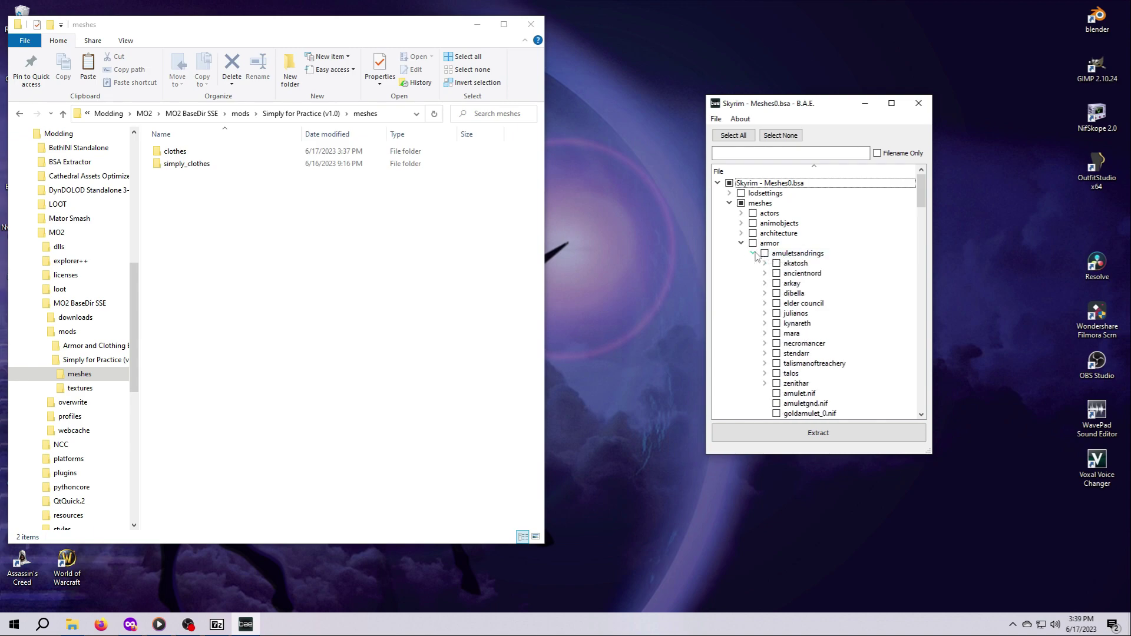